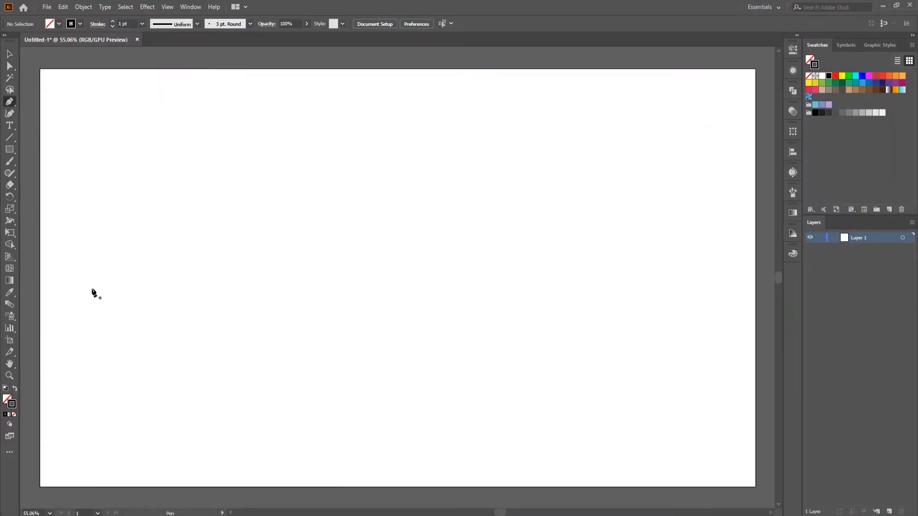
Step: Draw a stepped city roofline with the Pen tool, starting at the artboard's left edge and ending on a tall tower
left_click(40, 317)
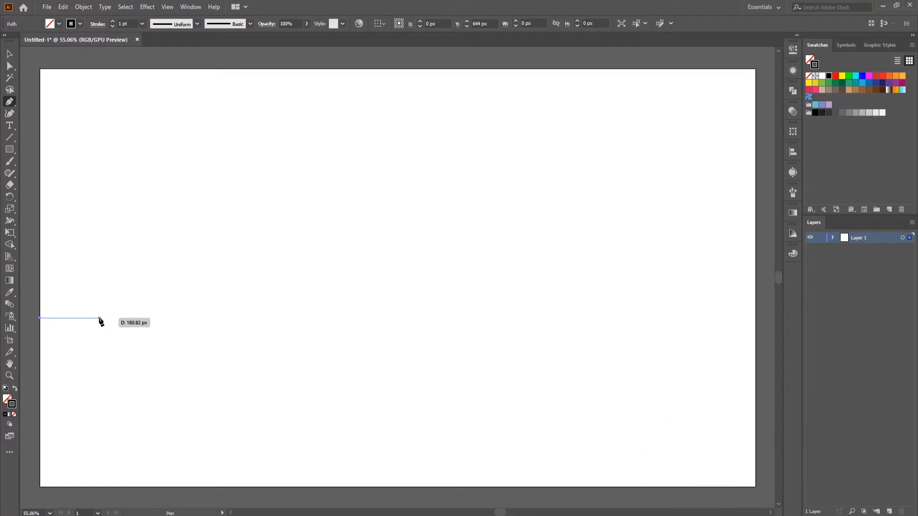
left_click(99, 318)
left_click(99, 267)
left_click(164, 267)
left_click(164, 292)
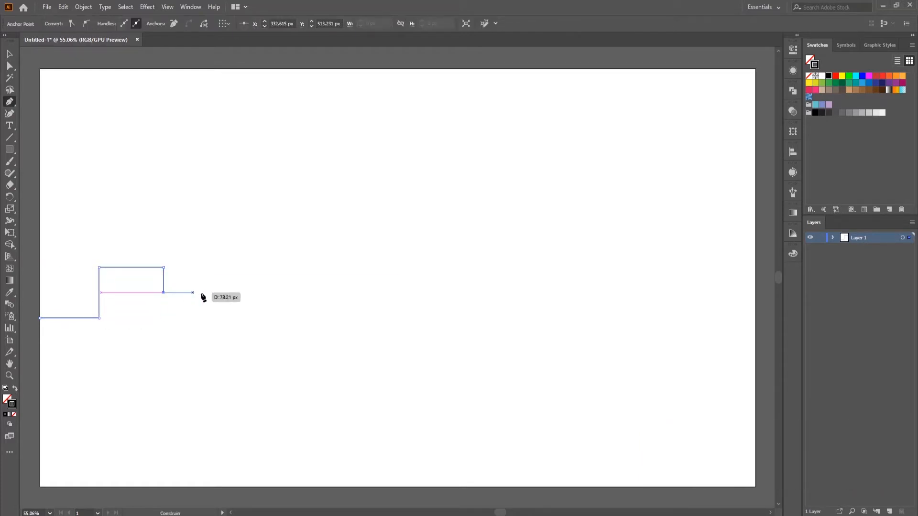
left_click(223, 293)
left_click(223, 306)
left_click(286, 306)
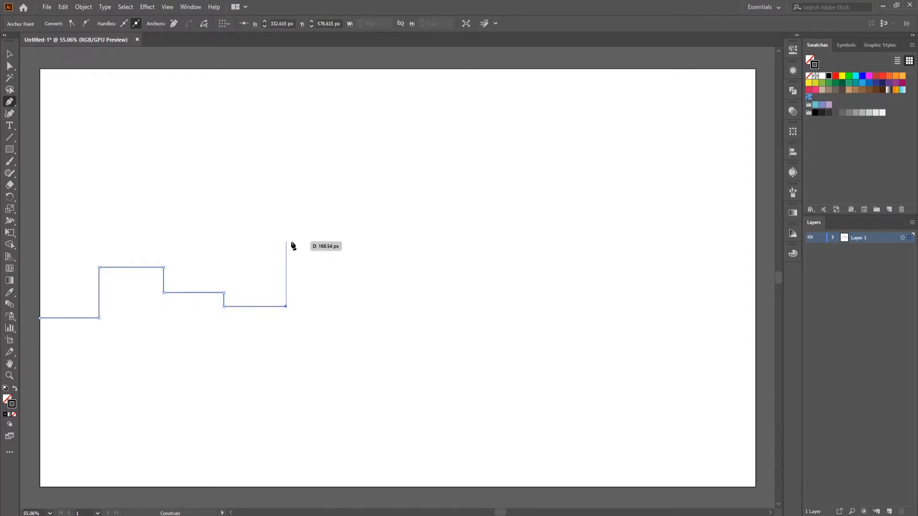
left_click(286, 242)
left_click(346, 241)
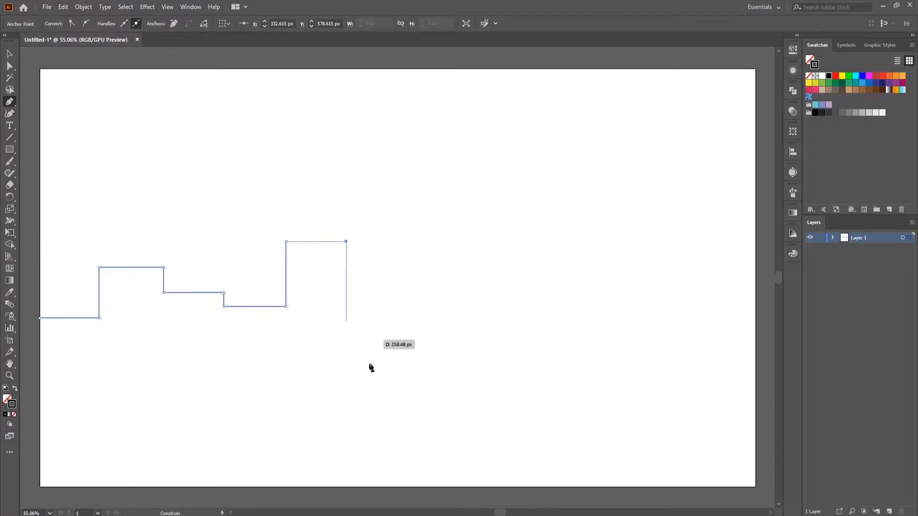
Step: Close the skyline outline down the tower's right side and along the artboard's bottom and left edges, and deselect it
left_click(346, 486)
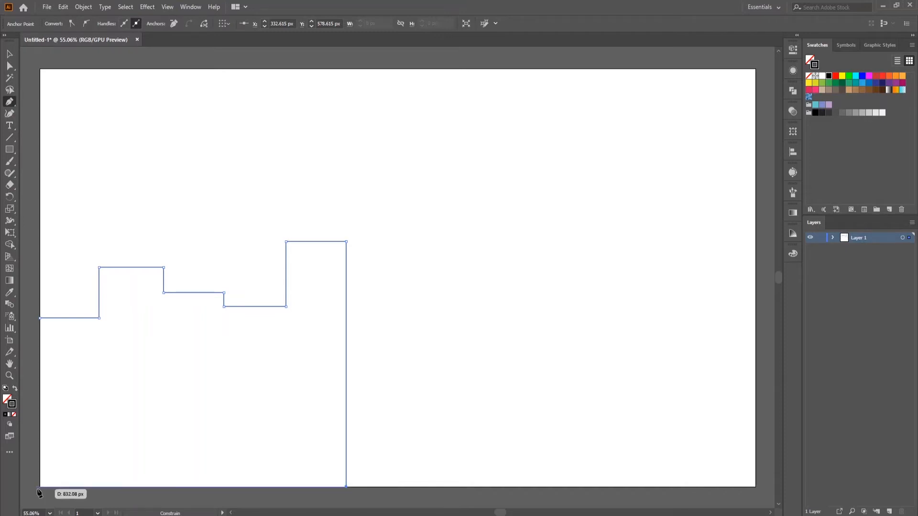
left_click(40, 487)
left_click(40, 318)
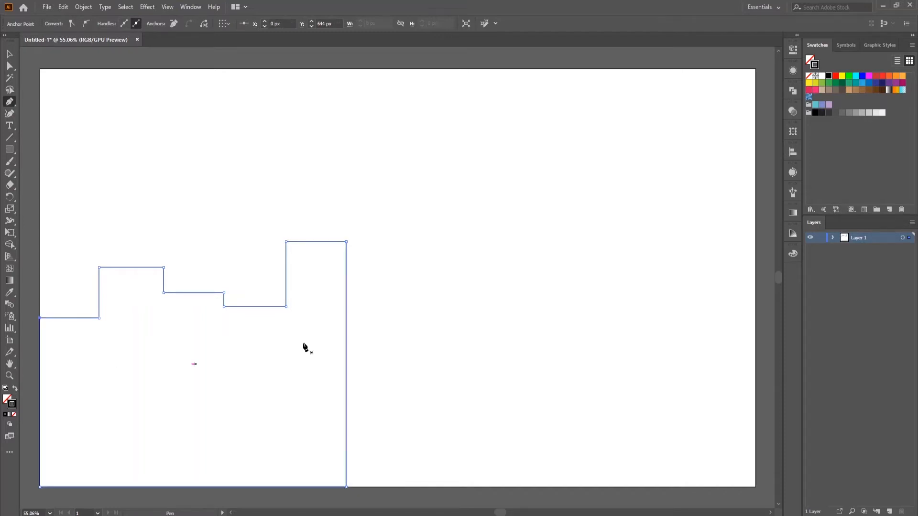
left_click(373, 445, "ctrl")
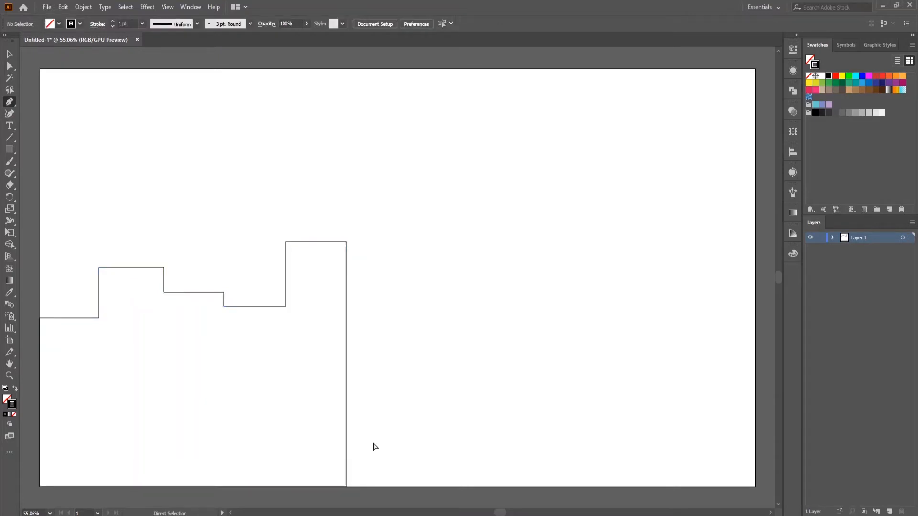
Step: Draw a closed hill shape with a gently curved top, rising from the tower's lower right side to the artboard's right edge
left_click(346, 449)
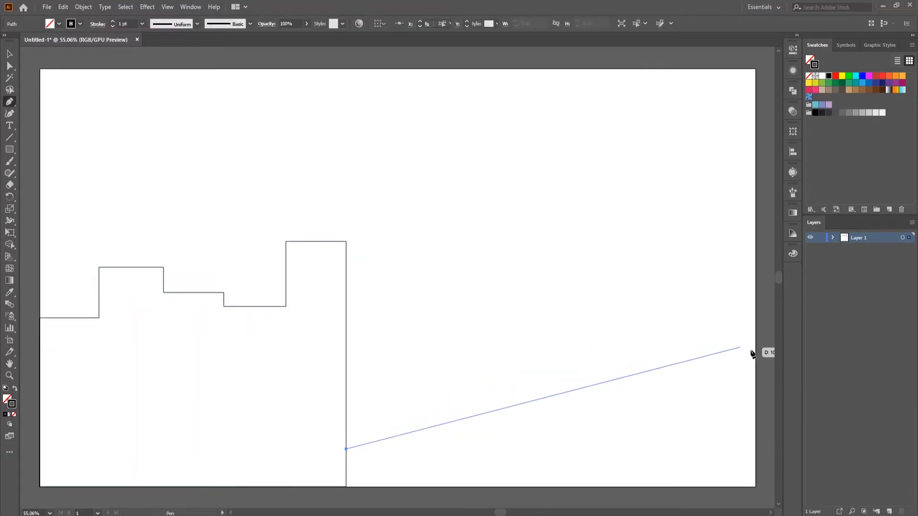
left_click_drag(754, 350, 767, 372)
key("alt")
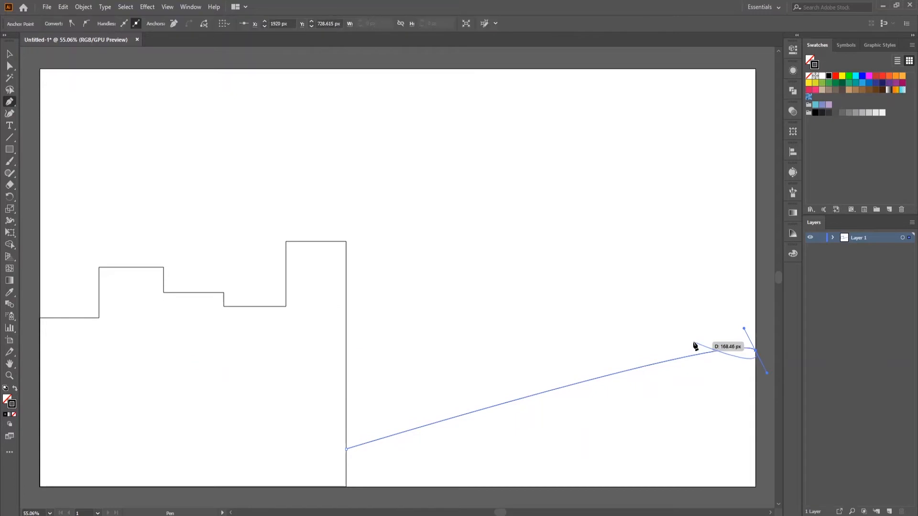
left_click_drag(744, 330, 550, 343)
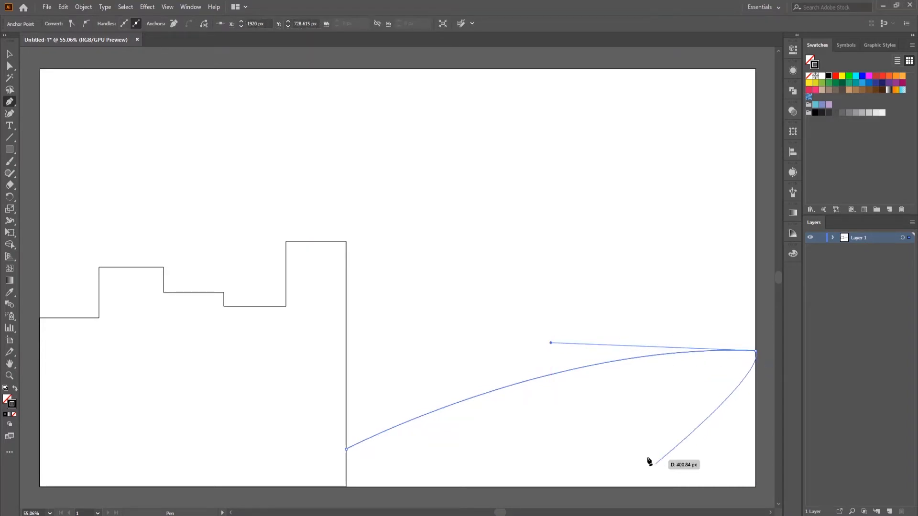
left_click(755, 352)
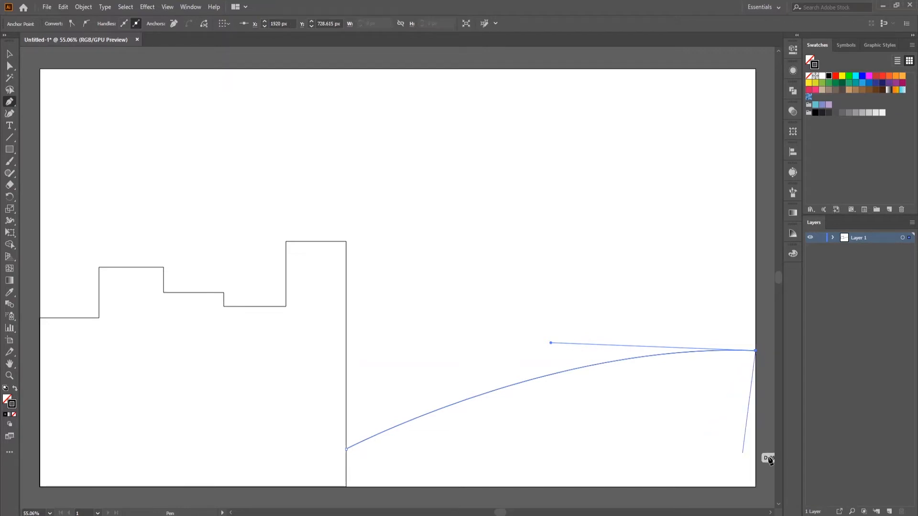
left_click(754, 487)
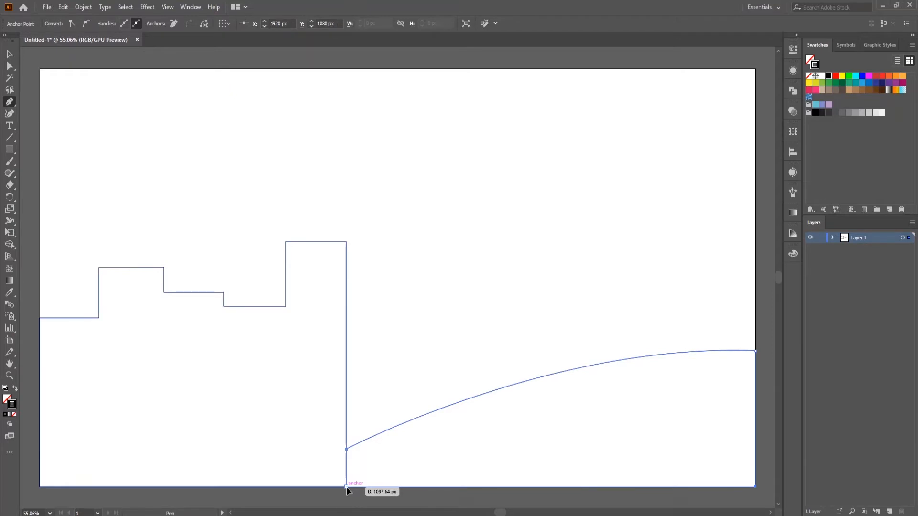
left_click(346, 487)
left_click(346, 450)
left_click(474, 313, "ctrl")
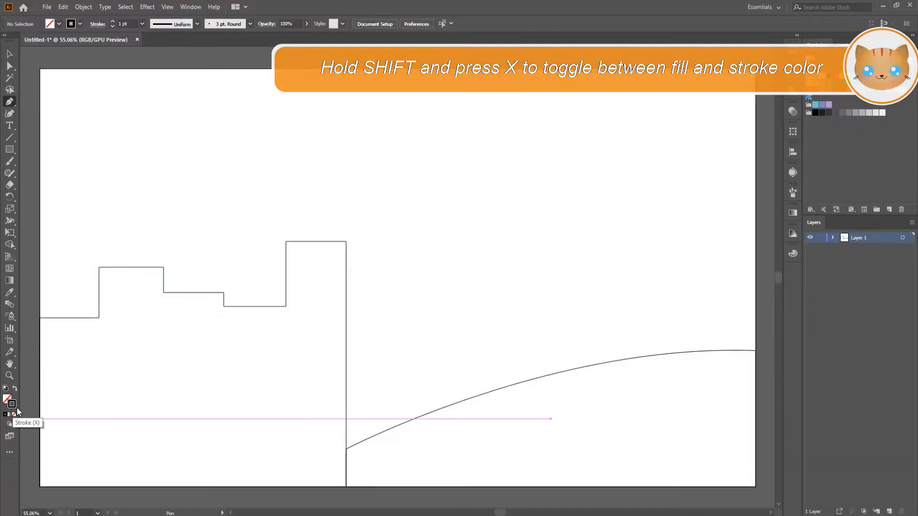
Step: Swap the fill and stroke of the skyline shape so it has a black fill and no stroke
left_click(74, 319, "ctrl")
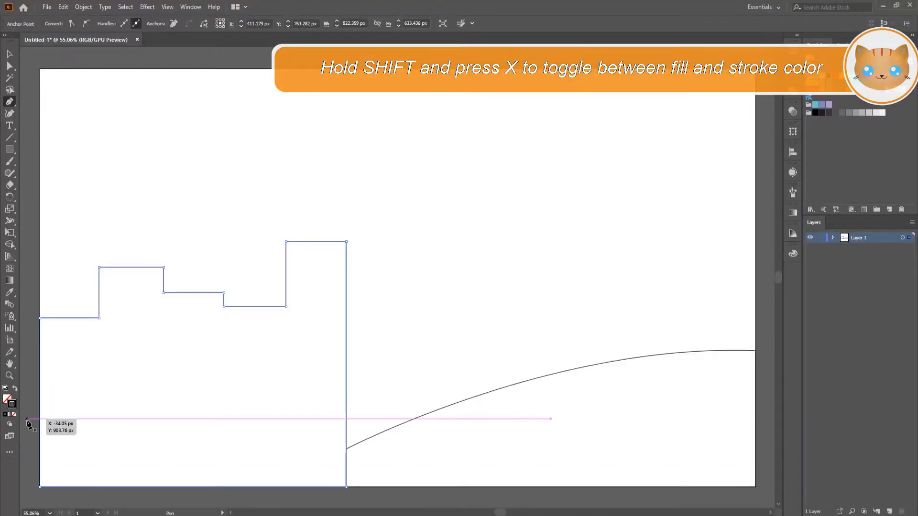
key("shift+x")
key("shift+x")
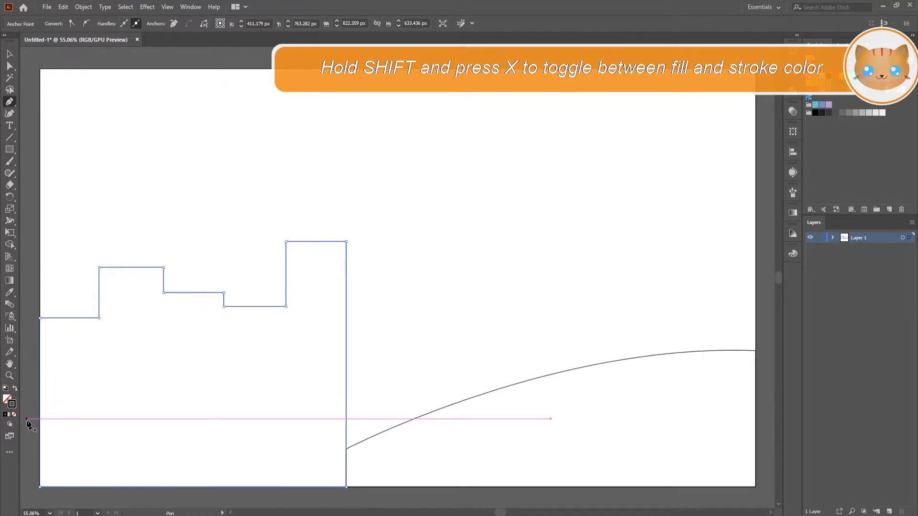
key("shift+x")
key("shift+x")
key("shift+x")
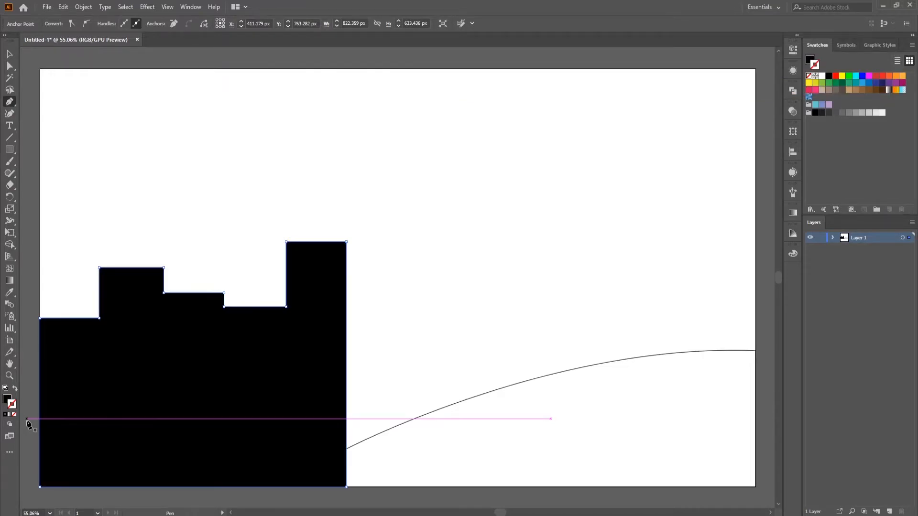
Step: Swap the fill and stroke of the hill shape to fill it with black, and deselect it
key("v")
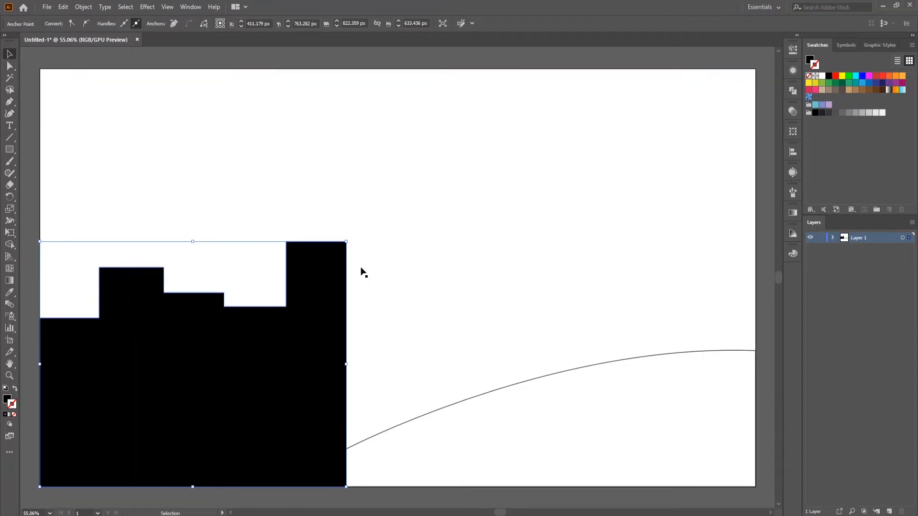
left_click(481, 397)
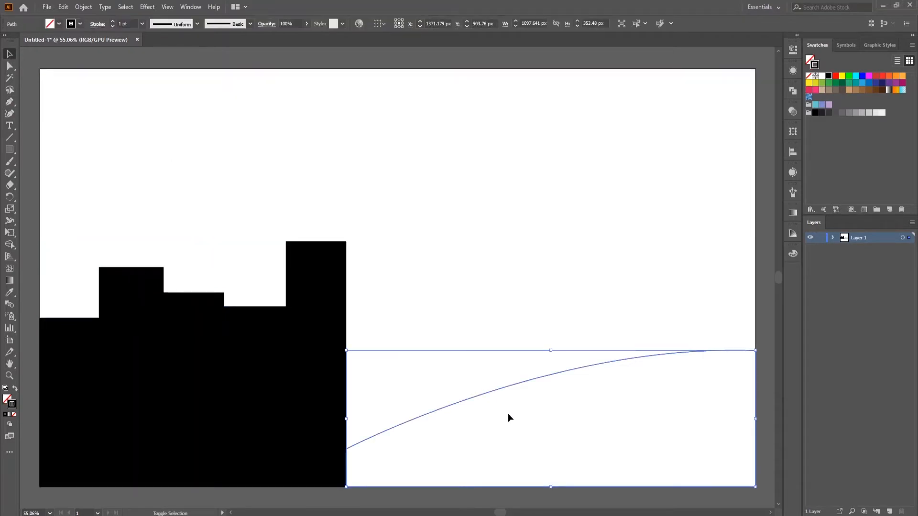
key("shift+x")
left_click(523, 265)
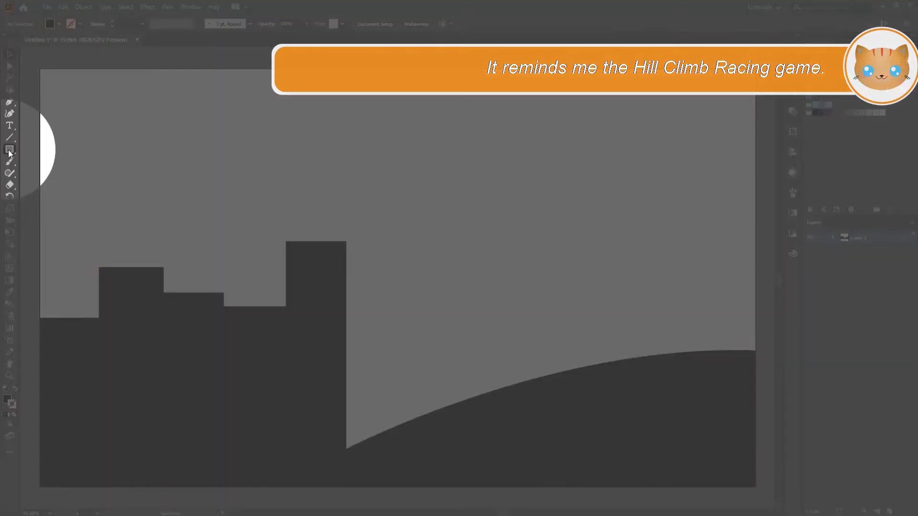
Step: Draw a window rectangle about 28 × 38 px on the leftmost building and give it a yellow fill with no stroke
left_click(10, 152)
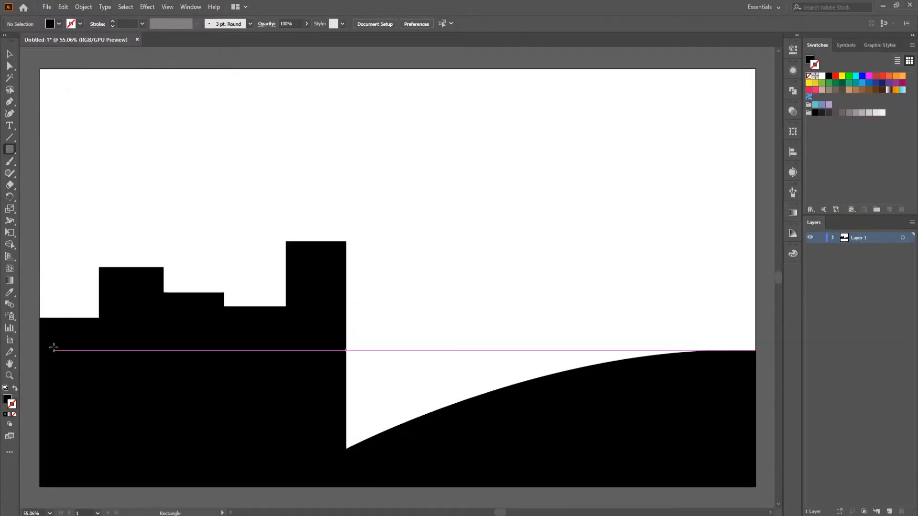
left_click_drag(54, 355, 65, 369)
key("v")
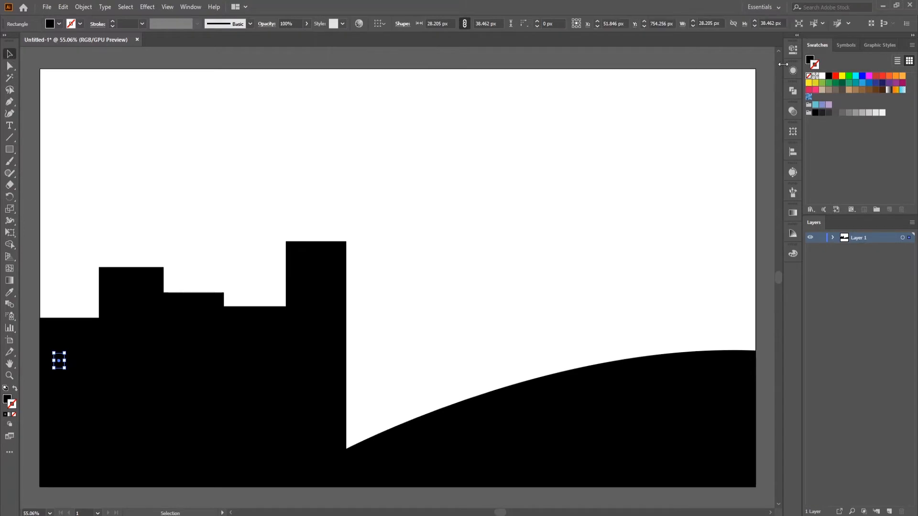
left_click(808, 83)
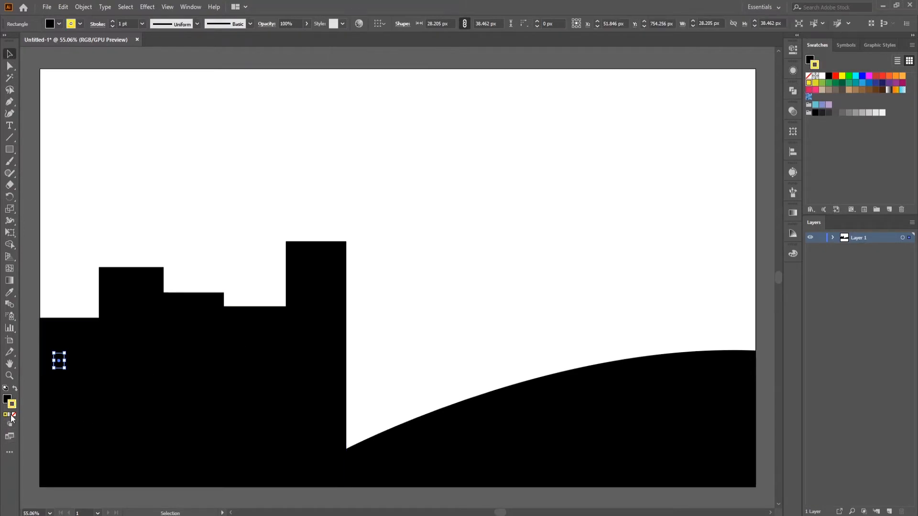
key("shift+x")
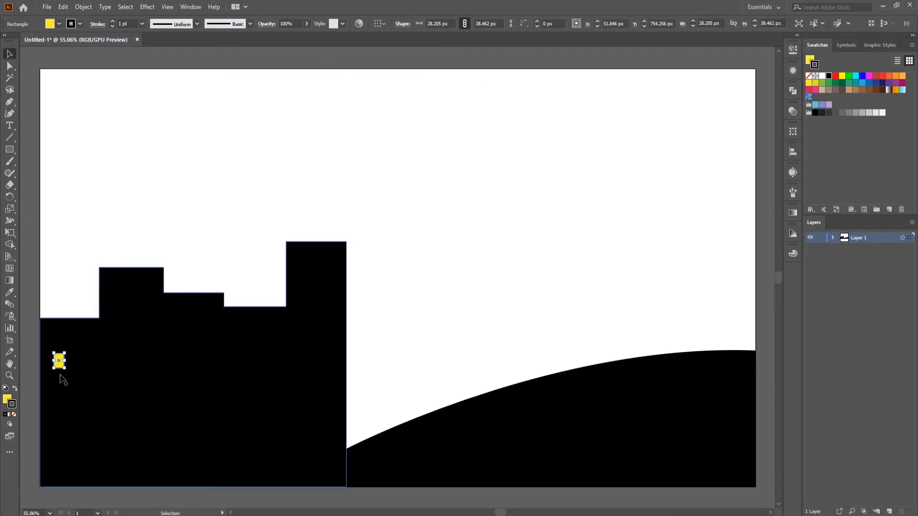
left_click(14, 414)
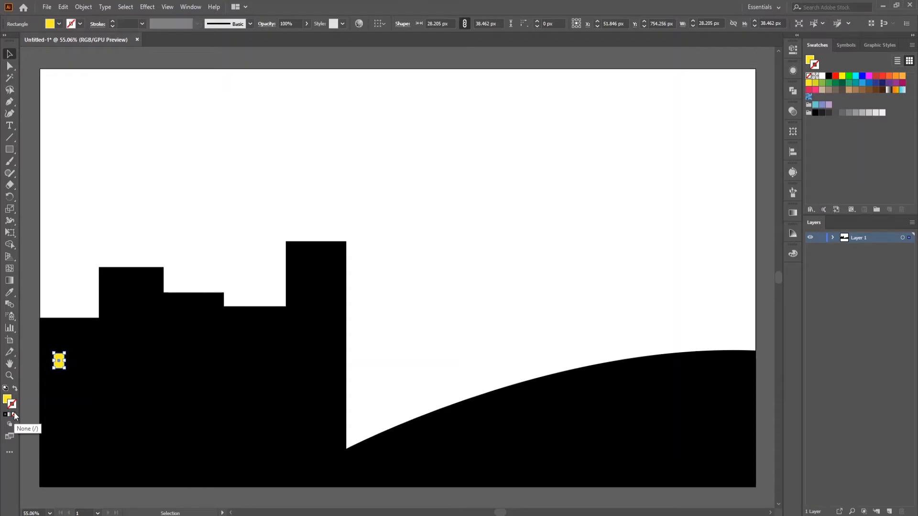
left_click(153, 380)
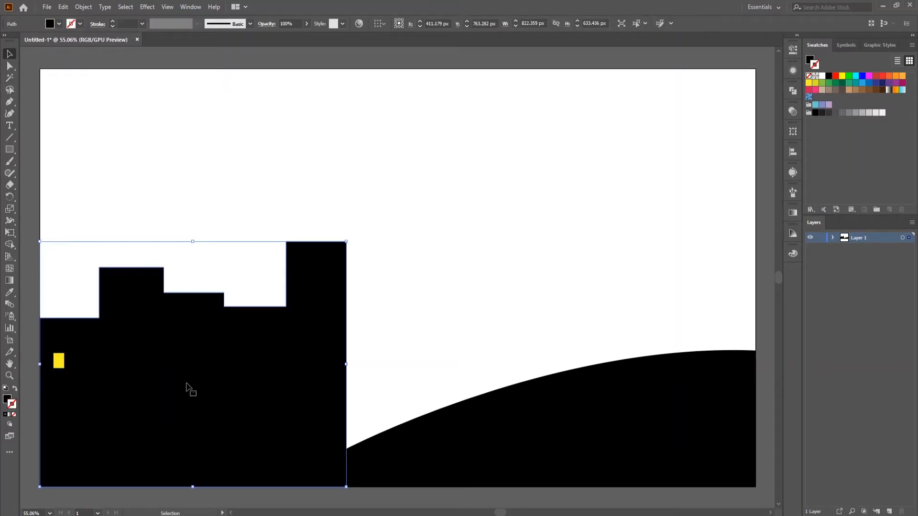
Step: Copy the yellow window to five other spots scattered across the buildings, including two on the tallest tower, and deselect
left_click(60, 365)
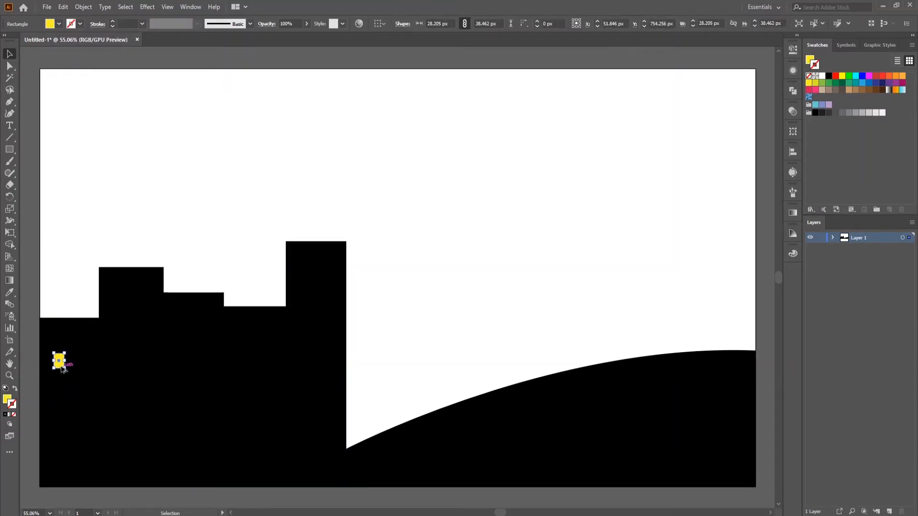
left_click_drag(61, 367, 304, 300)
left_click_drag(304, 300, 334, 428)
left_click(484, 309)
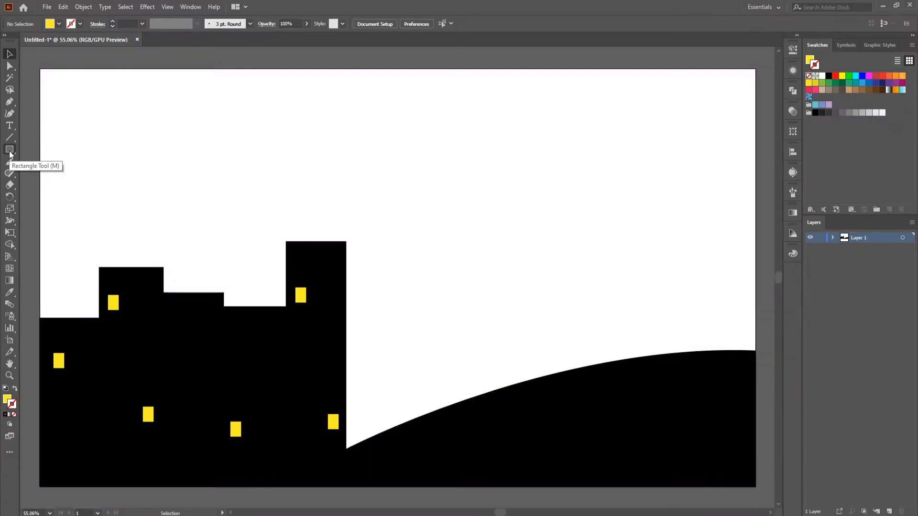
Step: Draw a 1920 × 1080 px rectangle covering the whole artboard and send it to the back behind the skyline and hill
left_click(9, 152)
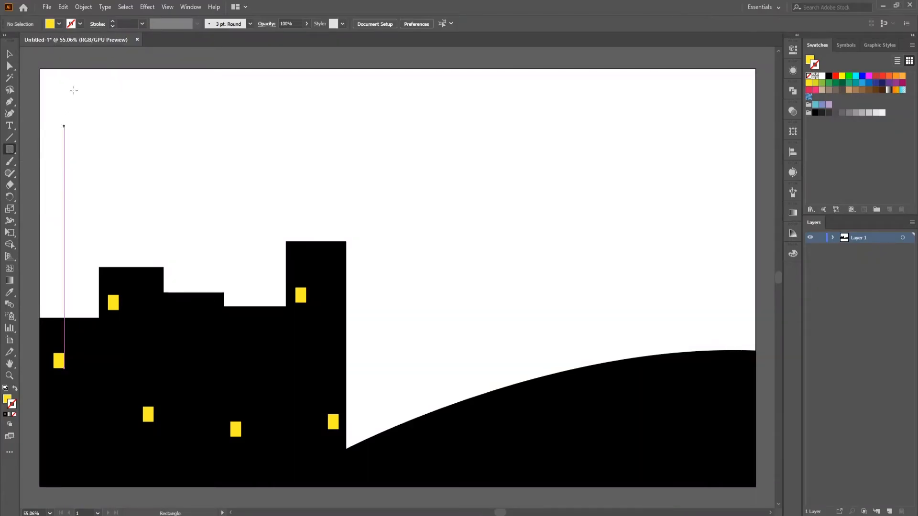
mouse_move(40, 69)
left_mouse_down()
mouse_move(145, 130)
mouse_move(651, 367)
mouse_move(755, 487)
left_mouse_up()
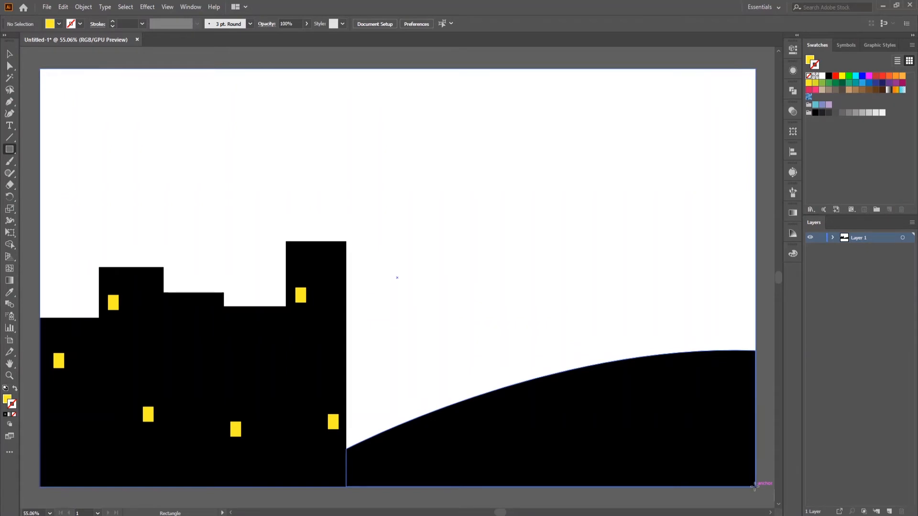
right_click(414, 225)
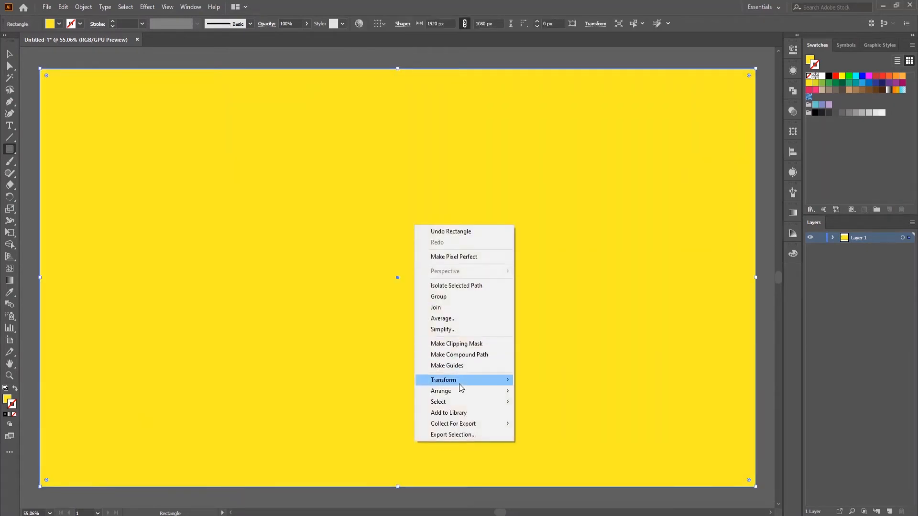
mouse_move(459, 392)
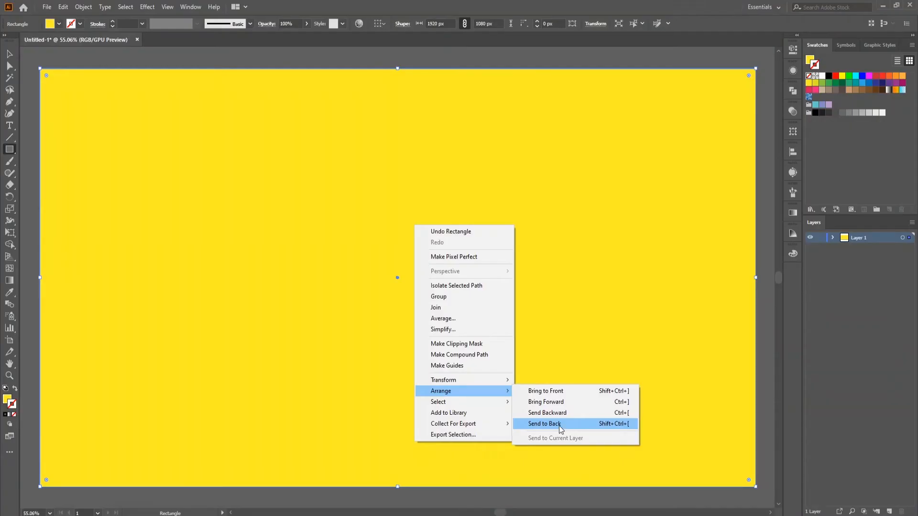
left_click(554, 424)
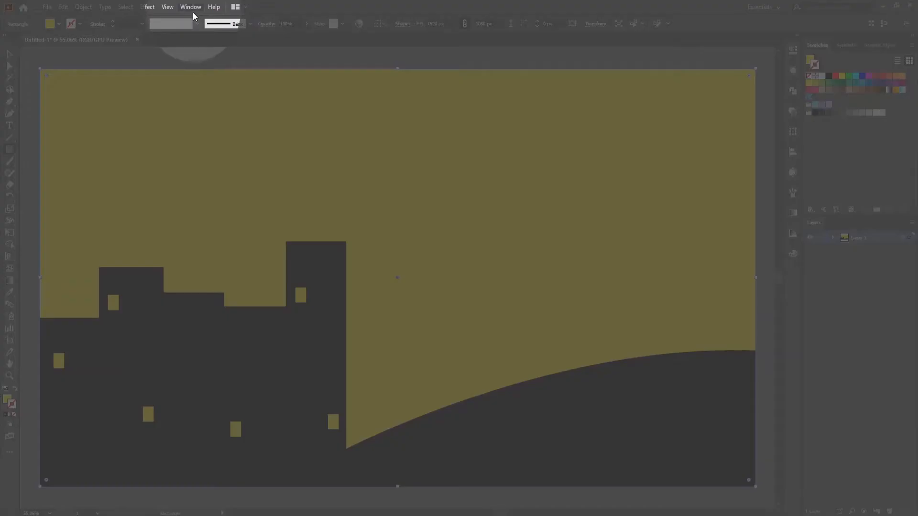
Step: Apply a linear gradient from white to black to the background rectangle and open its first colour stop
left_click(192, 7)
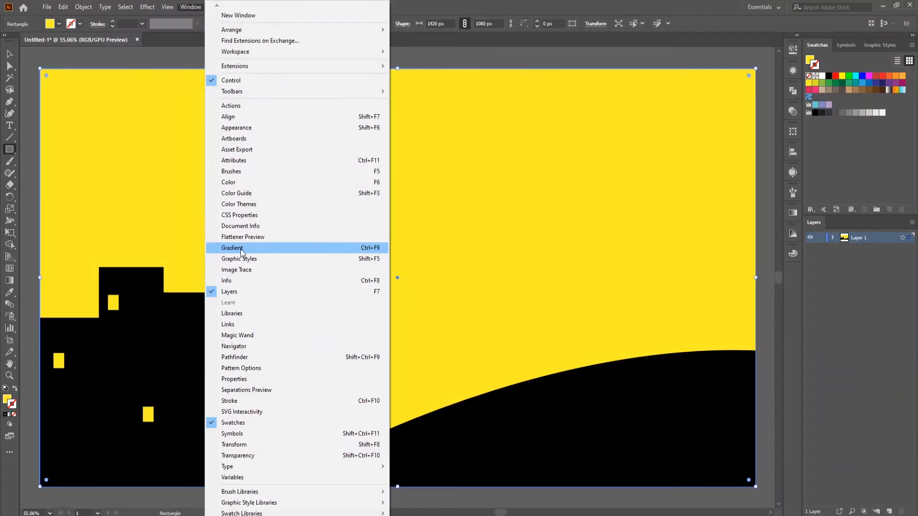
left_click(241, 251)
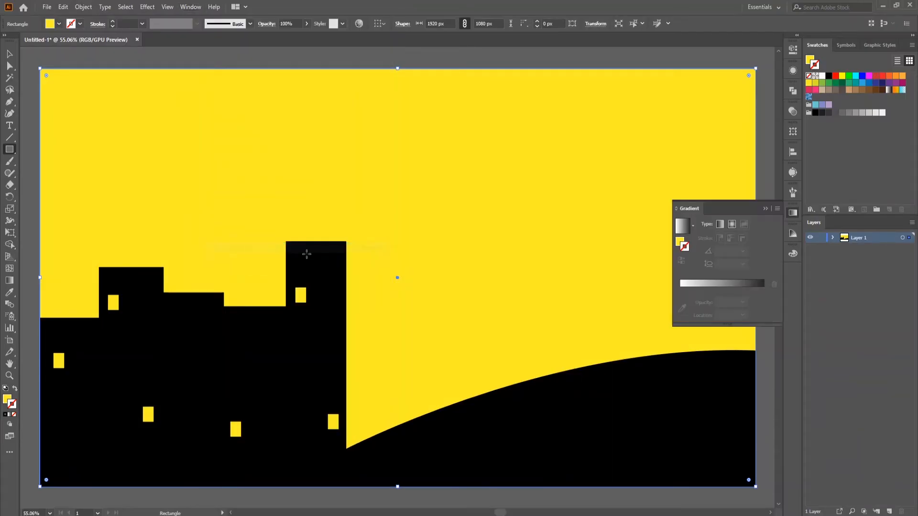
left_click(720, 225)
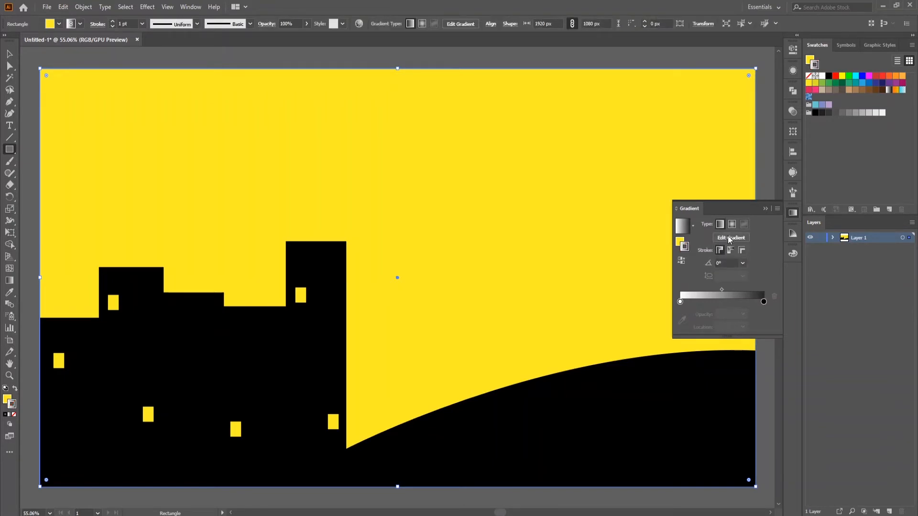
left_click(680, 302)
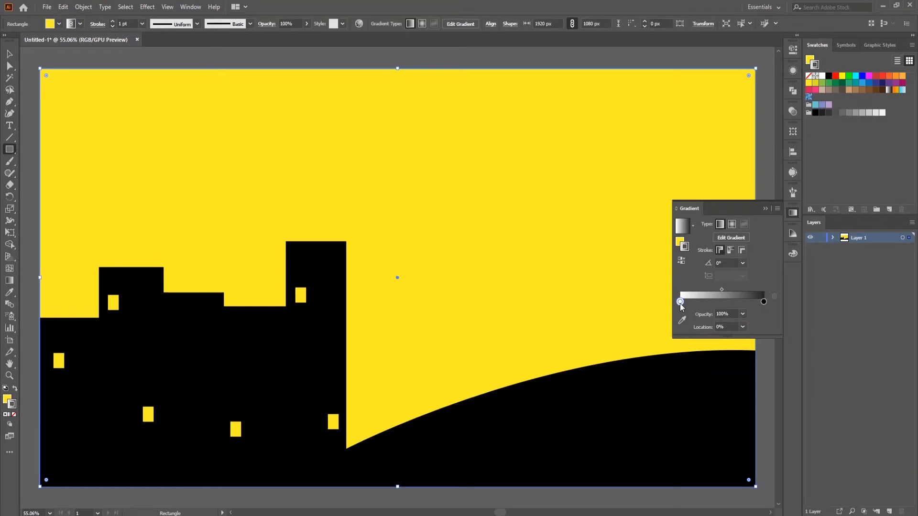
double_click(680, 302)
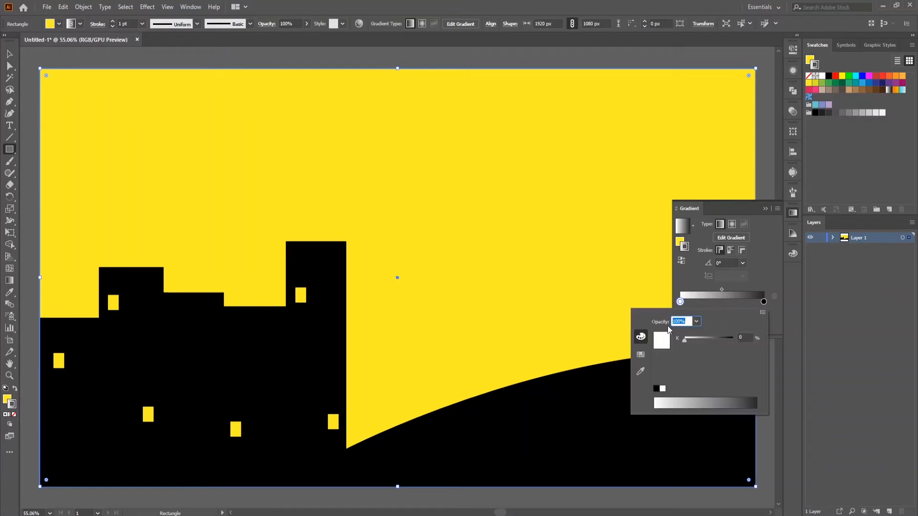
Step: Swap the background rectangle's fill and stroke so the gradient becomes the fill, and set the stroke to none
left_click(5, 398)
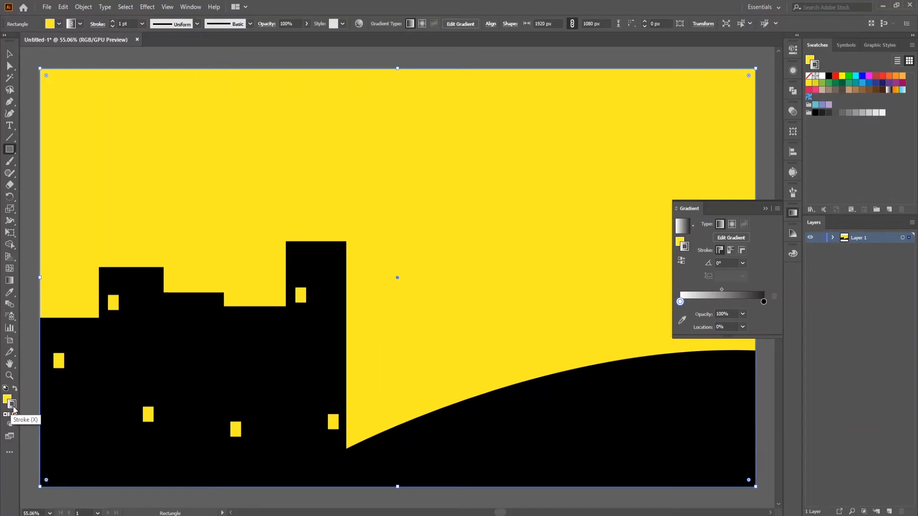
key("shift+x")
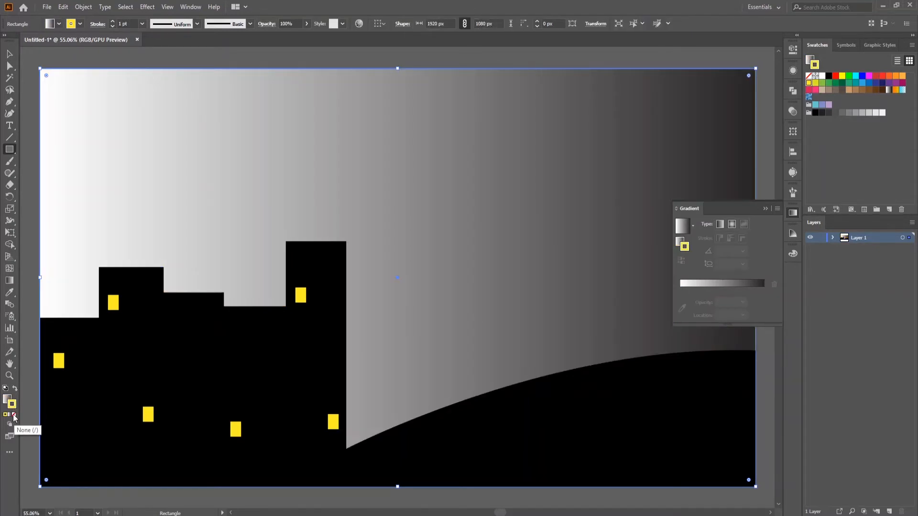
left_click(14, 414)
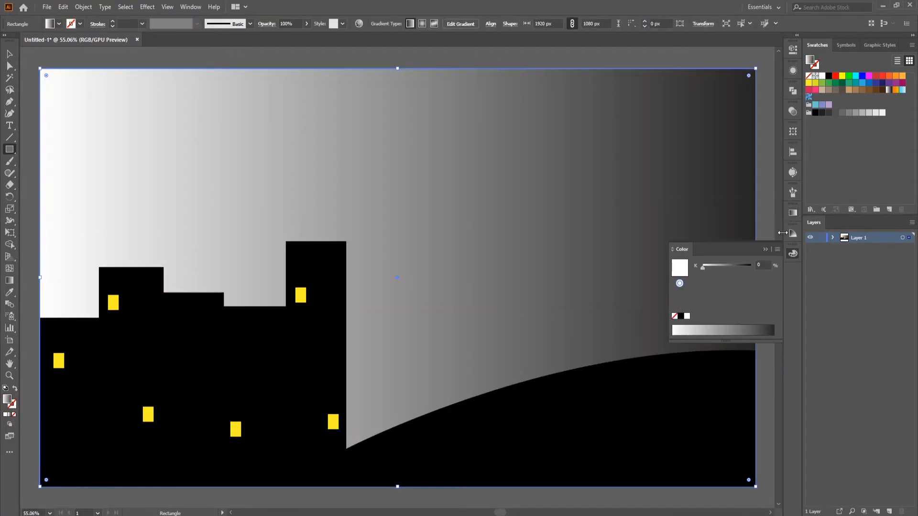
left_click(764, 249)
Step: Recolour the background gradient's stops, with a dark blue at the start and a lighter blue at the end
left_click(793, 213)
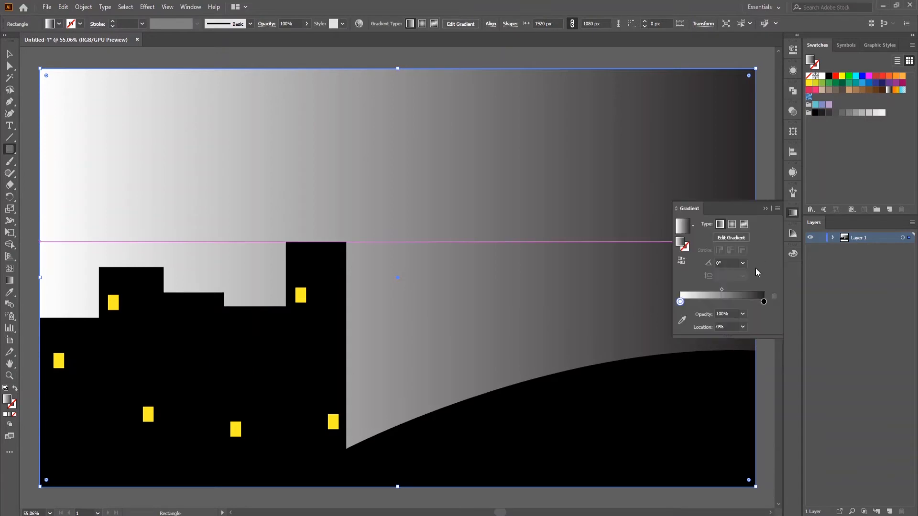
double_click(680, 302)
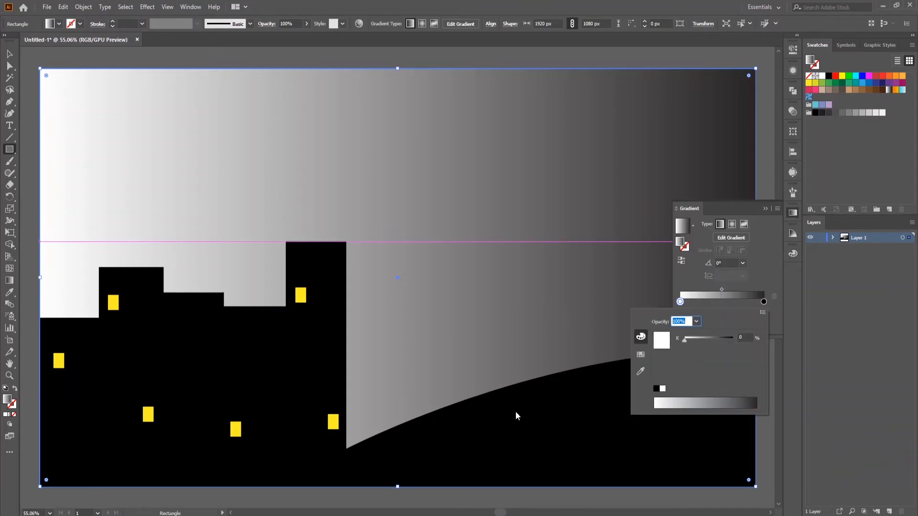
left_click(6, 401)
double_click(6, 401)
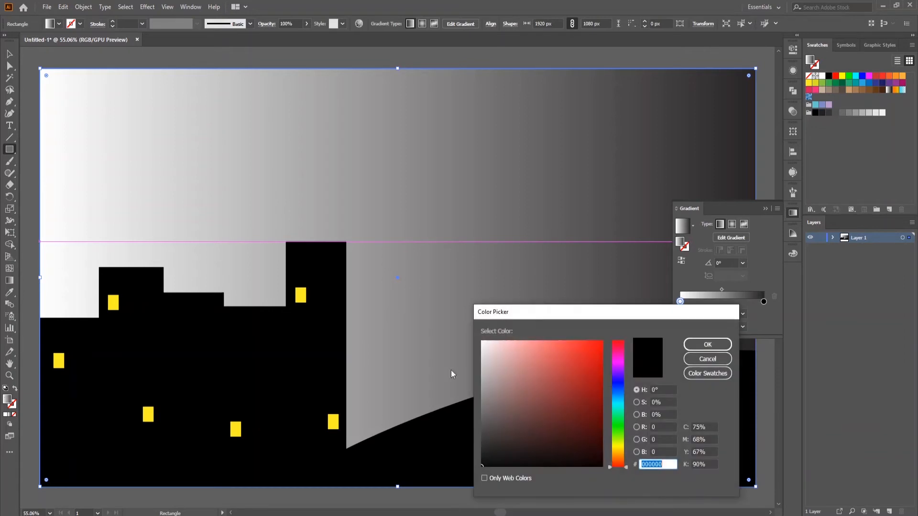
left_click_drag(622, 394, 618, 384)
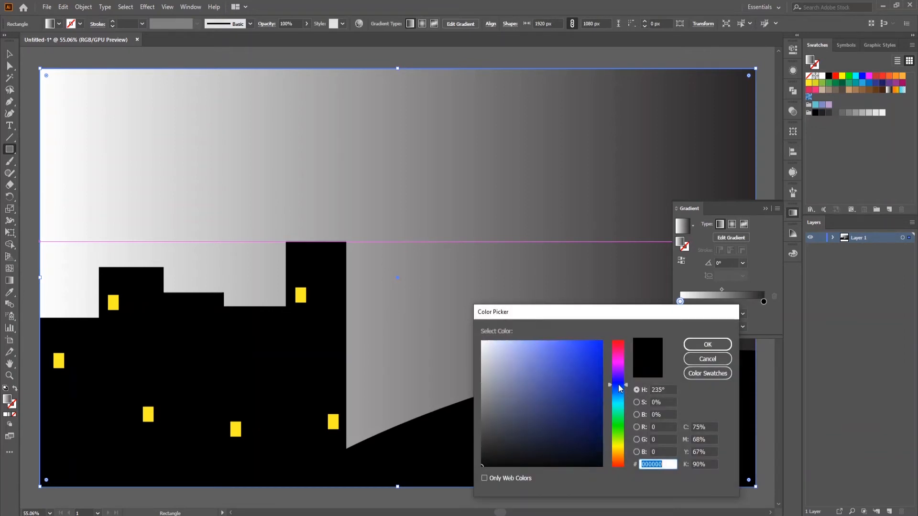
left_click(572, 392)
left_click_drag(548, 393, 600, 389)
left_click(712, 345)
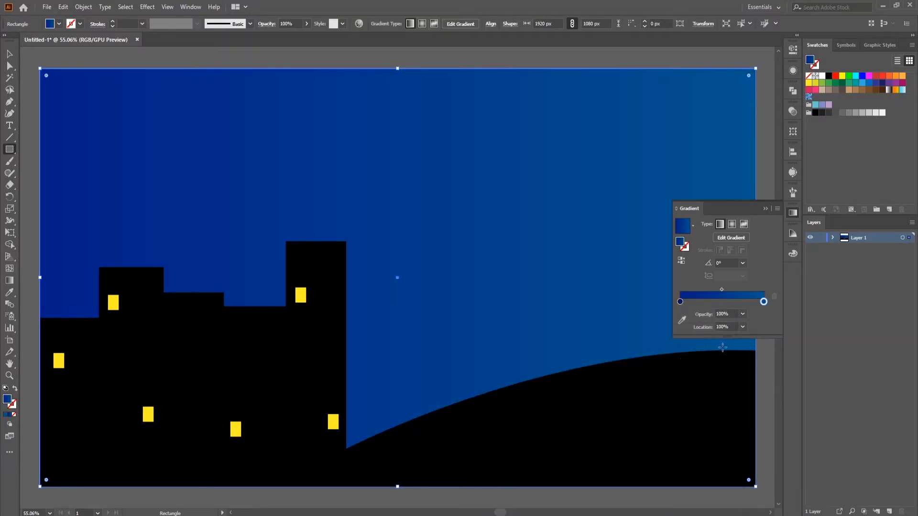
Step: Turn the sky gradient vertical at -90° with the dark blue at the top, and settle its midpoint near the centre
left_click(9, 281)
mouse_move(408, 63)
left_mouse_down()
mouse_move(393, 161)
mouse_move(415, 449)
mouse_move(349, 411)
mouse_move(358, 362)
mouse_move(426, 355)
mouse_move(371, 338)
mouse_move(403, 334)
mouse_move(402, 453)
mouse_move(419, 476)
left_mouse_up()
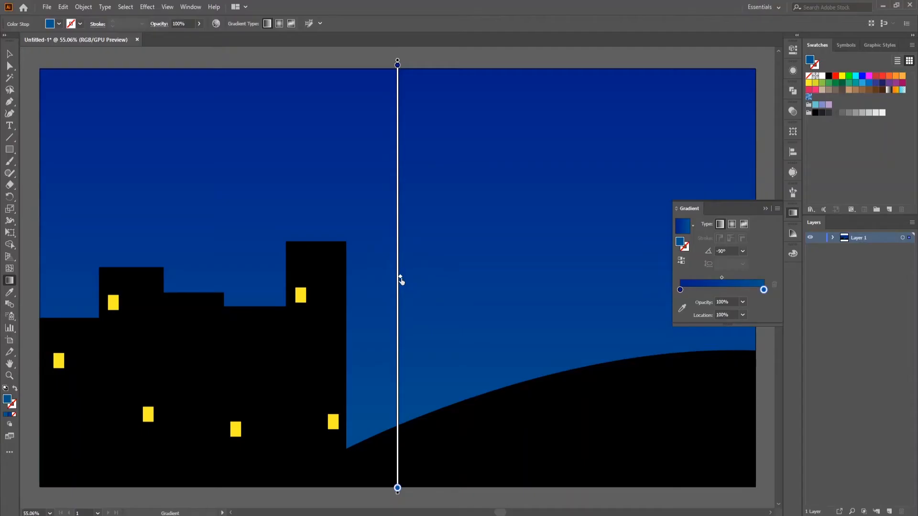
left_click_drag(401, 279, 400, 211)
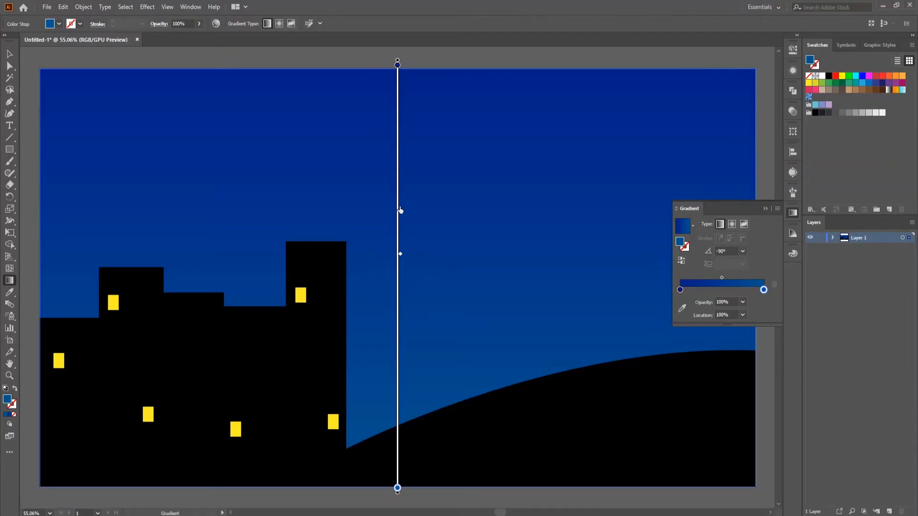
left_click_drag(400, 164, 400, 164)
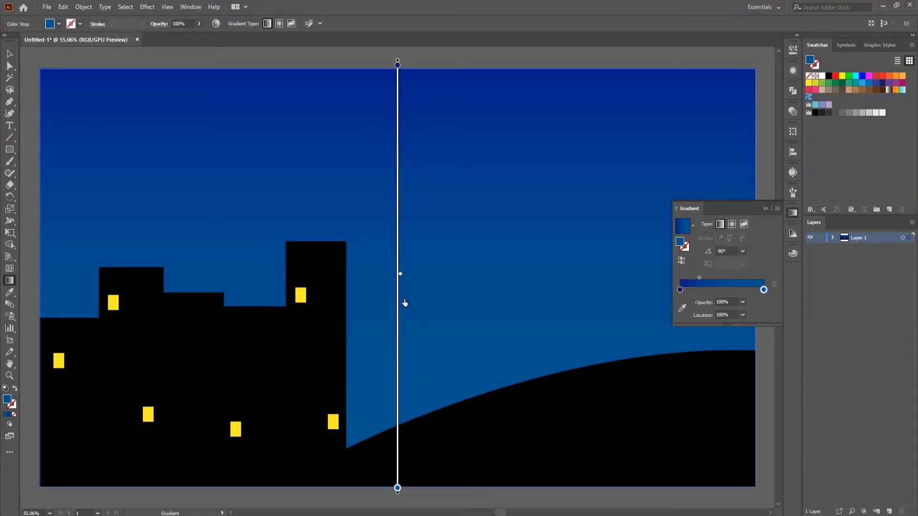
left_click_drag(404, 303, 401, 316)
mouse_move(729, 279)
left_mouse_down()
mouse_move(710, 280)
mouse_move(727, 279)
left_mouse_up()
left_click_drag(400, 306, 400, 276)
left_click(765, 210)
Step: Expand Layer 1 and lock the gradient background rectangle
key("v")
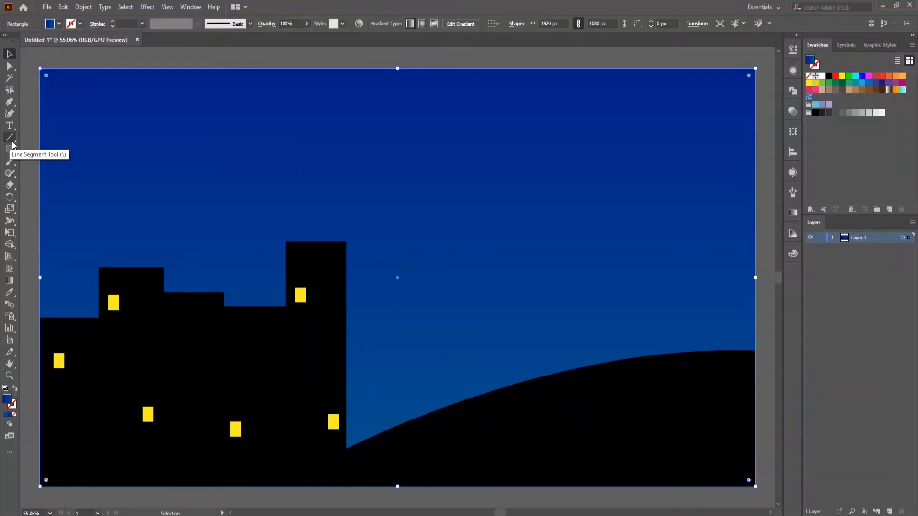
left_click(833, 237)
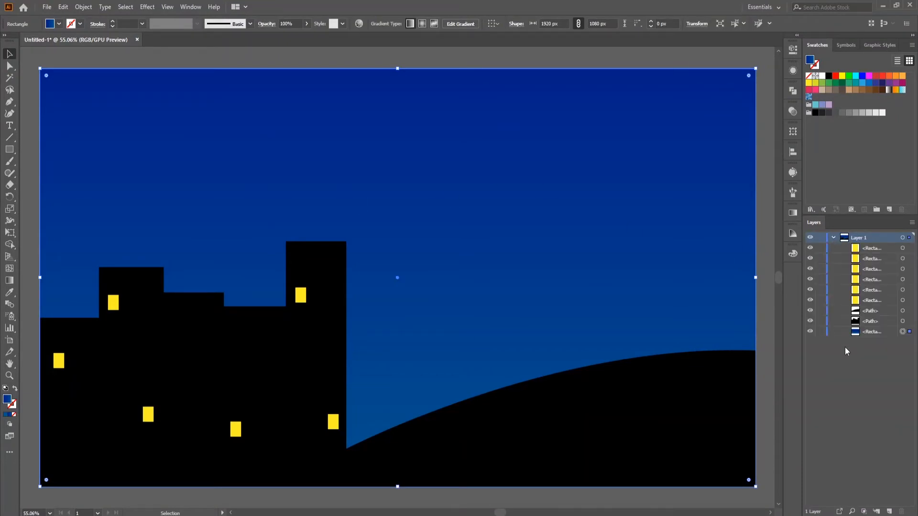
left_click(820, 331)
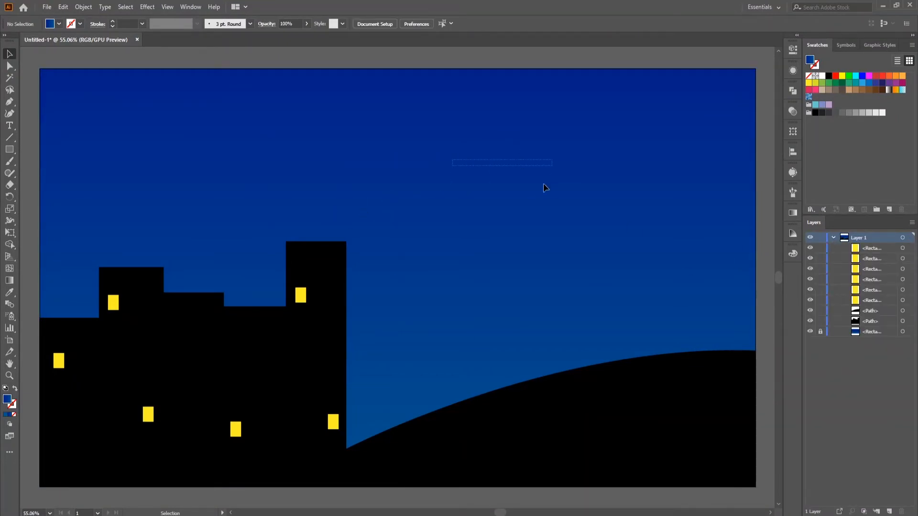
Step: Set up the Line Segment tool with no fill and a 4 pt black stroke
left_click(13, 141)
left_click(12, 407)
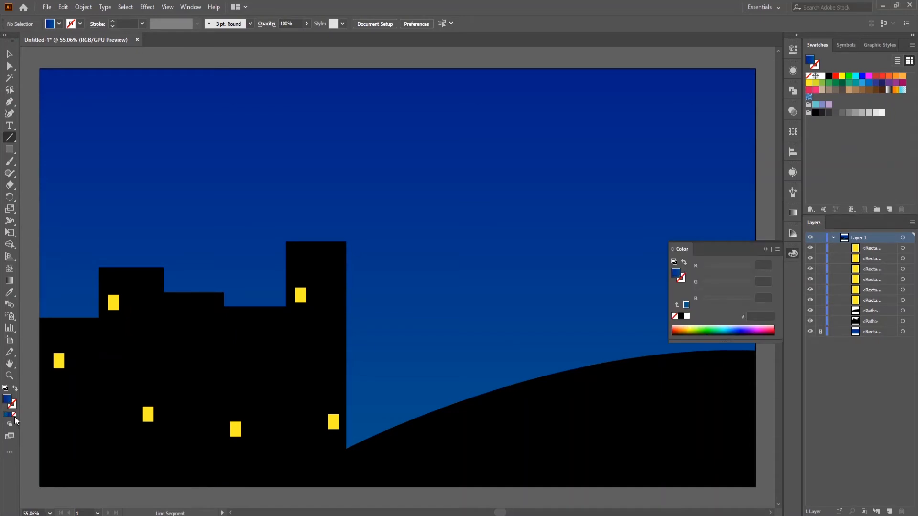
left_click(15, 414)
left_click(14, 410)
left_click(828, 76)
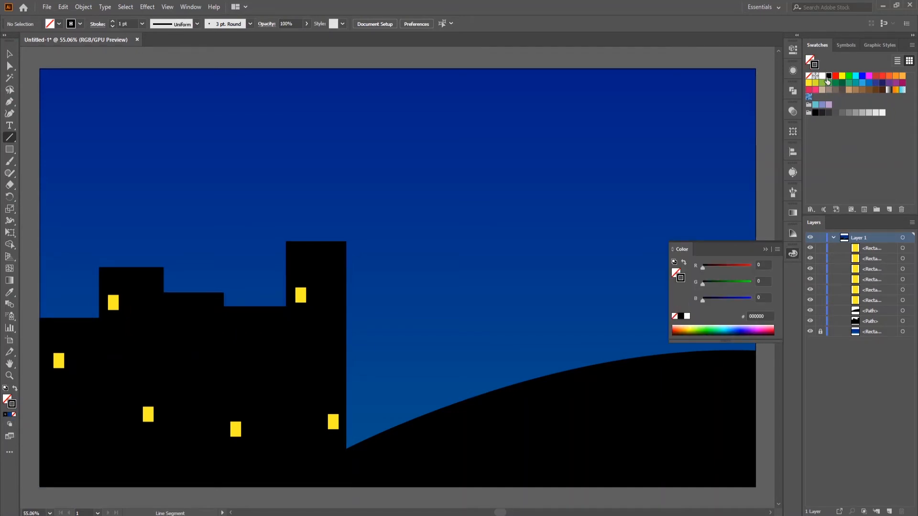
left_click(764, 249)
left_click(113, 22)
left_click(112, 21)
left_click(113, 22)
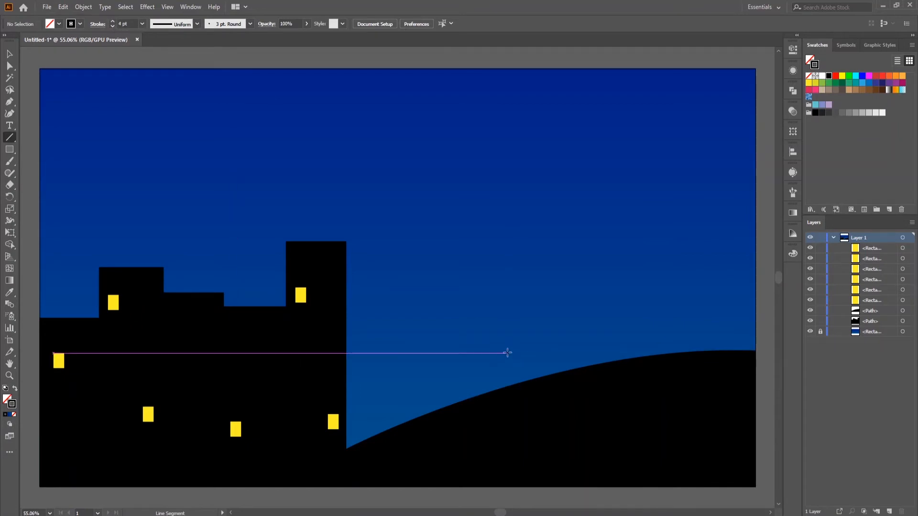
Step: Draw a slanted stem about 32 × 109 px standing on the hill, and a branch about 63 × 33 px running down-left from its tip
left_click_drag(509, 341, 521, 382)
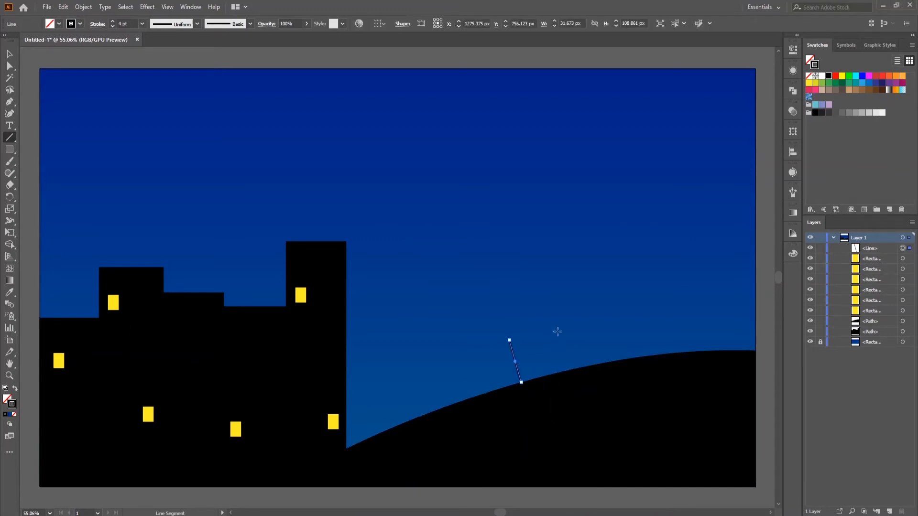
left_click(549, 373, "ctrl")
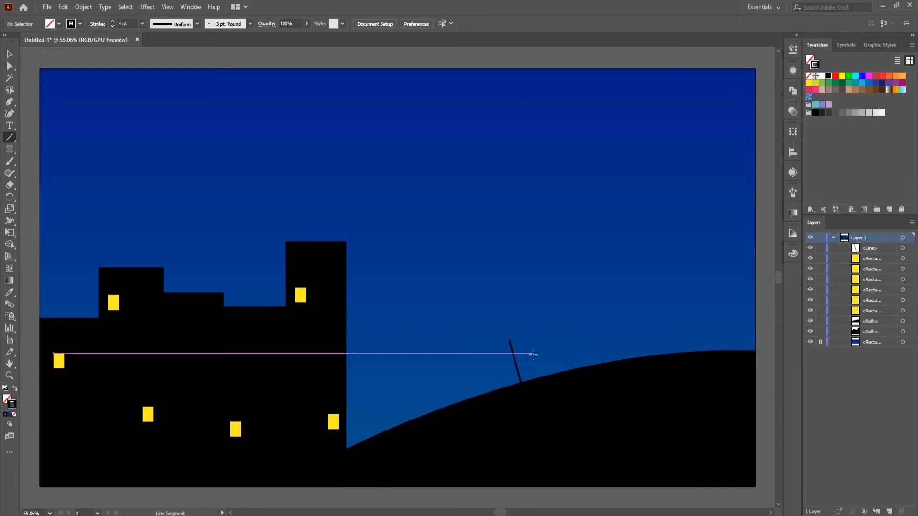
left_click_drag(510, 341, 486, 352)
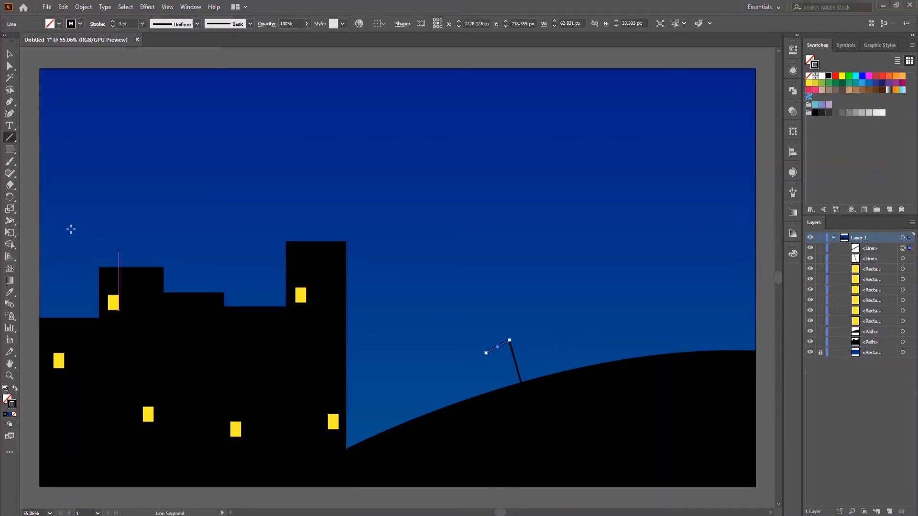
Step: Rotate four evenly spaced copies of the branch clockwise around the stem's tip to form a fan of five
left_click(10, 196)
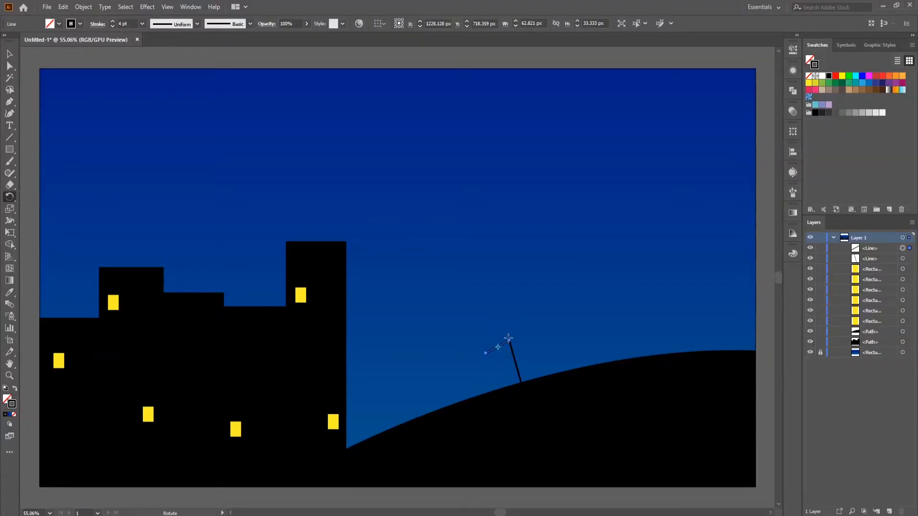
left_click(509, 341)
mouse_move(503, 349)
left_mouse_down()
mouse_move(495, 337)
mouse_move(516, 328)
mouse_move(485, 329)
mouse_move(493, 333)
left_mouse_up()
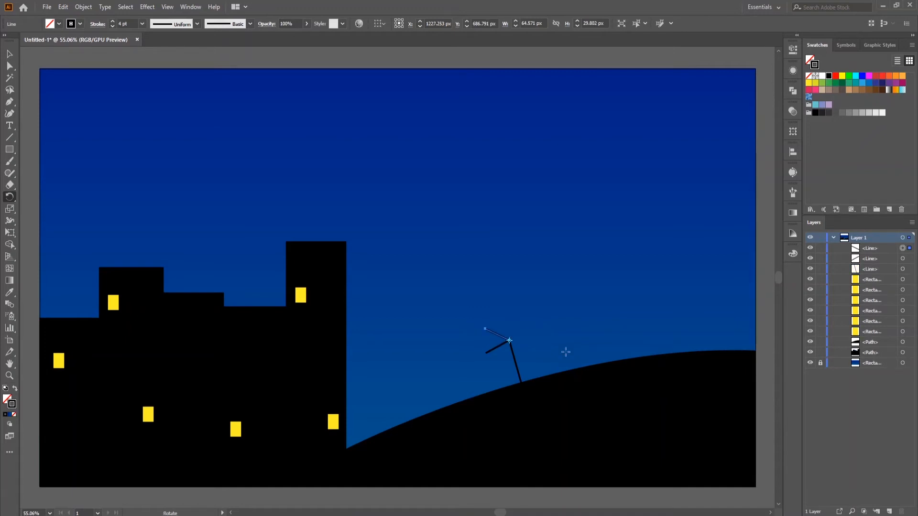
key("ctrl+d")
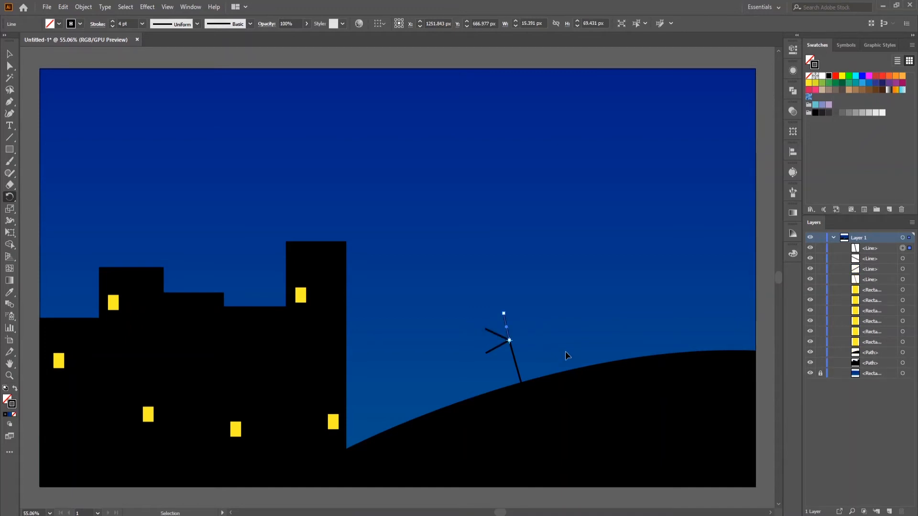
key("ctrl+d")
key("ctrl+d")
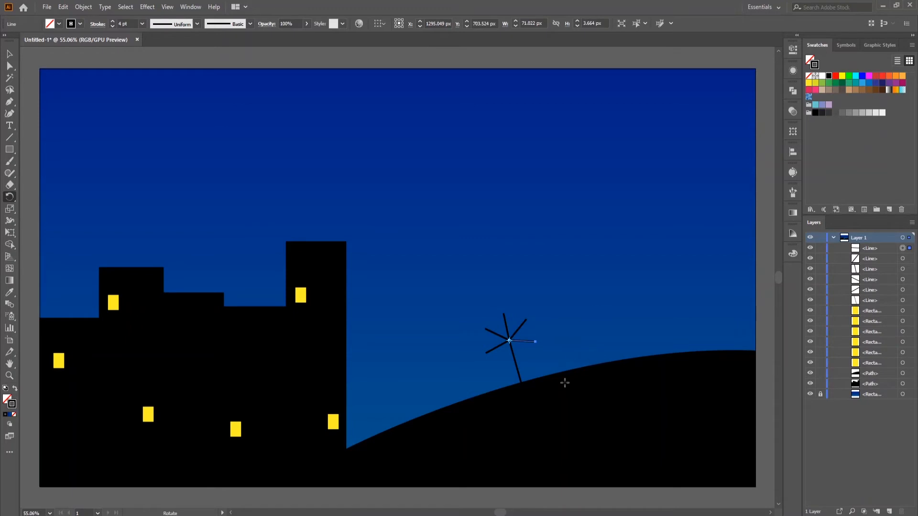
Step: Give the five branch lines around the stem's tip round stroke caps, and deselect them
left_click(10, 56)
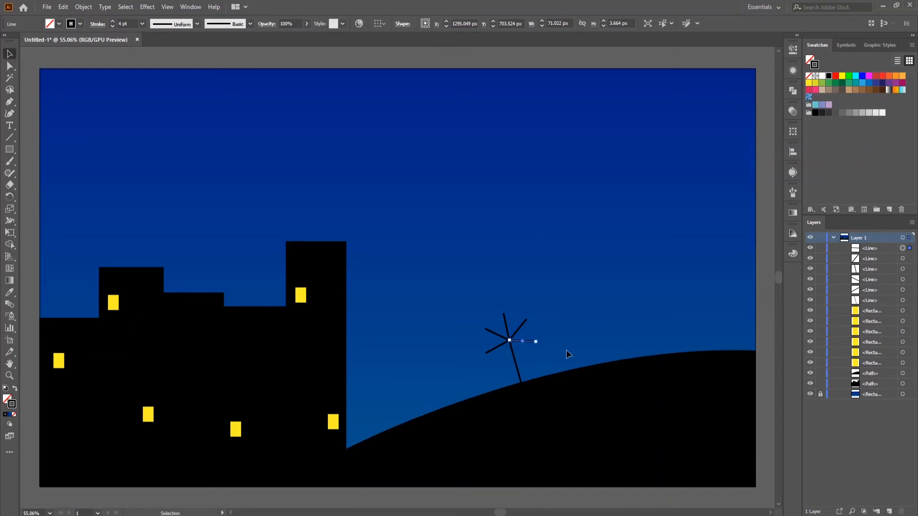
left_click(523, 332)
scroll(520, 334, "up", 2)
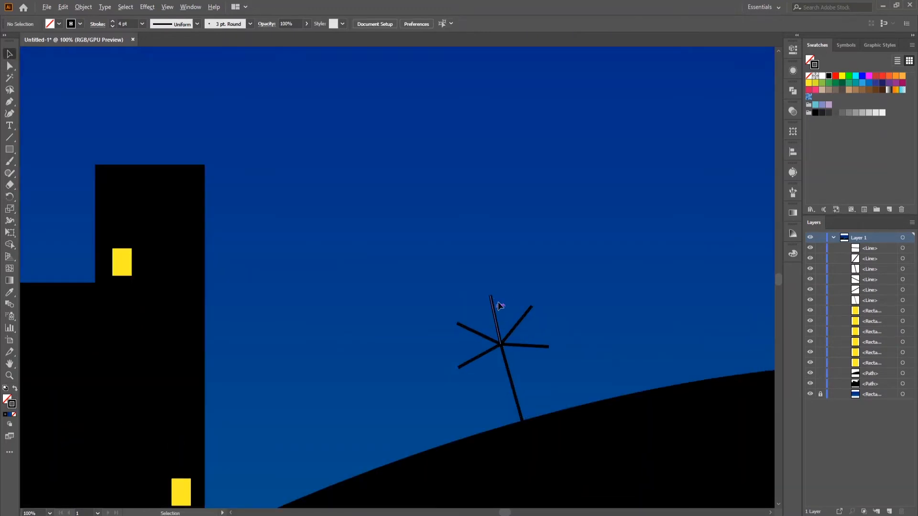
left_click(476, 358)
left_click(476, 332, "shift")
left_click(495, 315, "shift")
left_click(518, 323, "shift")
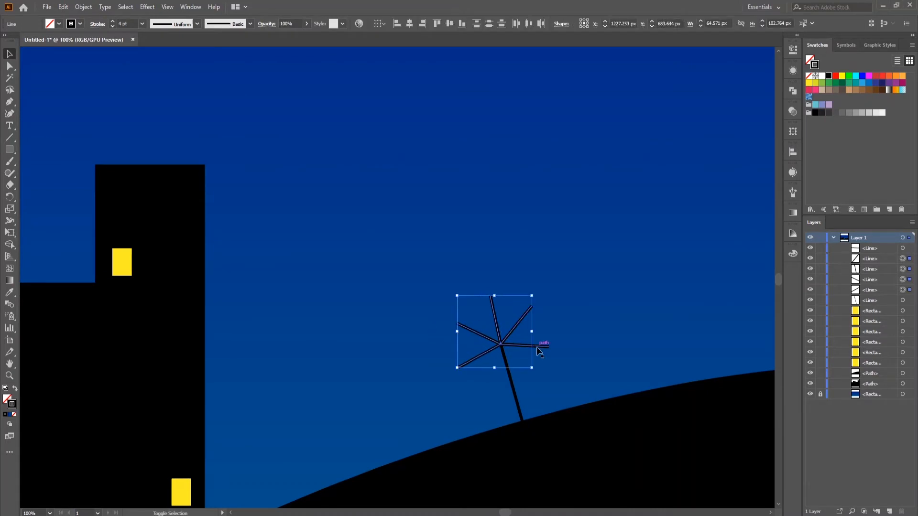
left_click(537, 347, "shift")
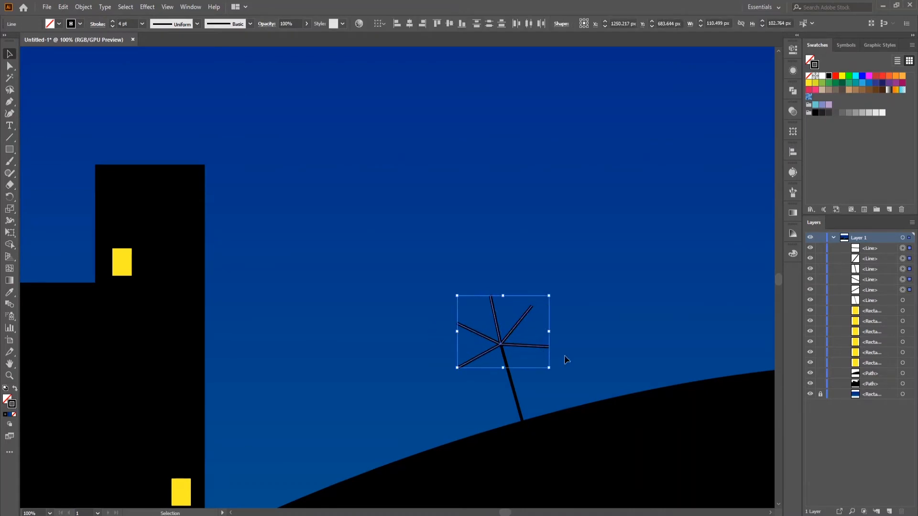
left_click(97, 24)
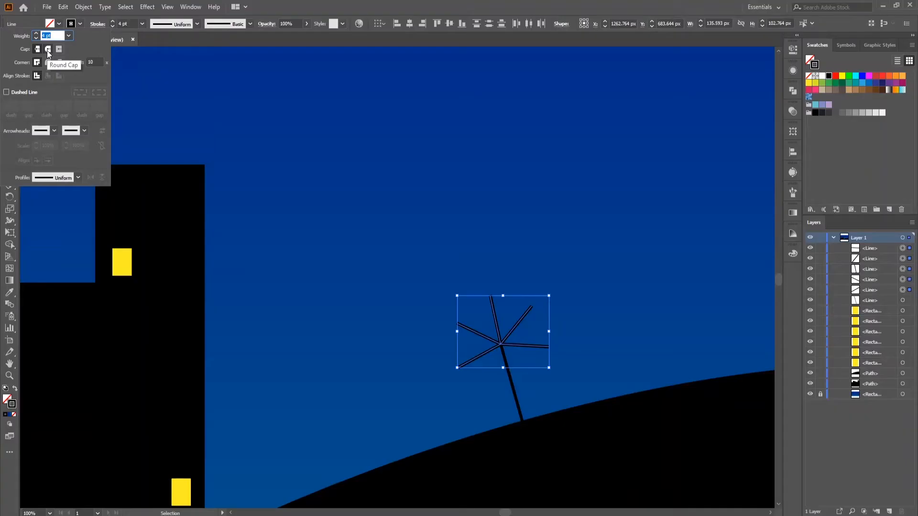
left_click(48, 50)
left_click(559, 306)
left_click(590, 314)
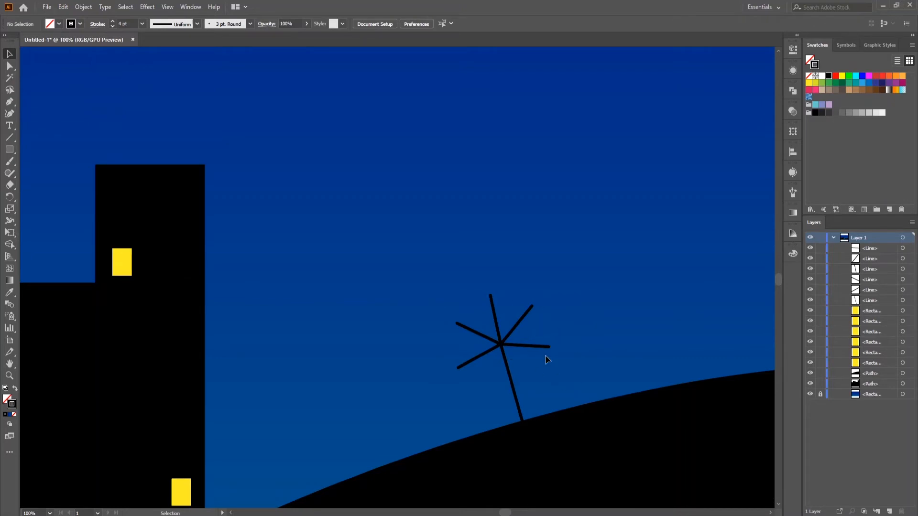
Step: Taper the five branches with the Width tool to about 7.7 pt at the hub, and widen the stem's base to about 11.4 pt
left_click(483, 359)
left_click_drag(10, 221, 50, 232)
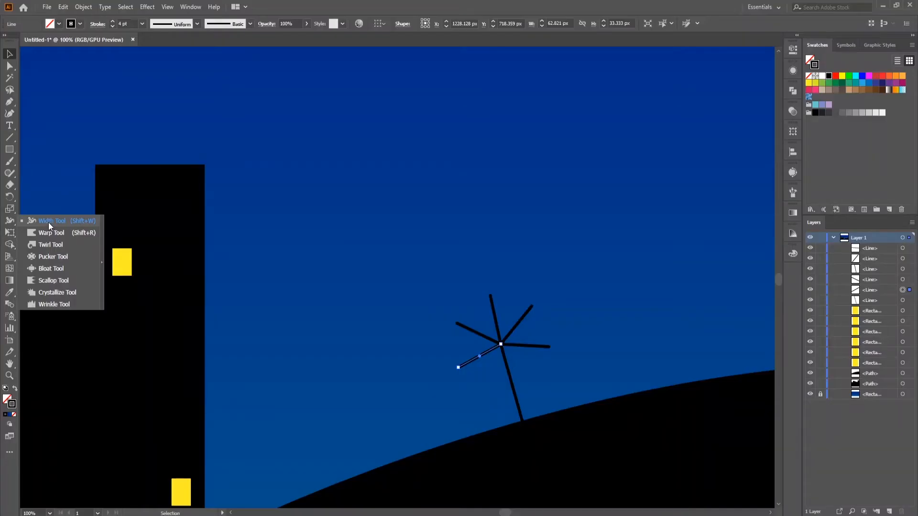
left_click(47, 221)
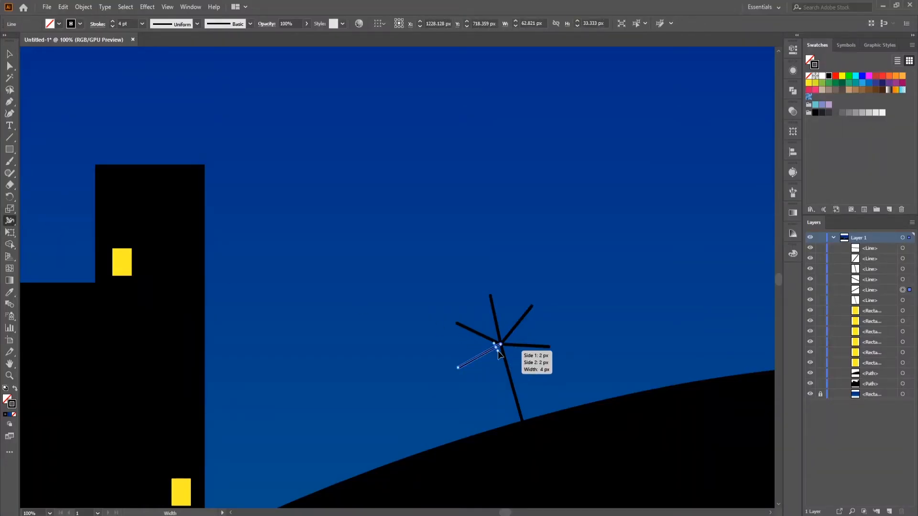
left_click_drag(498, 354, 501, 350)
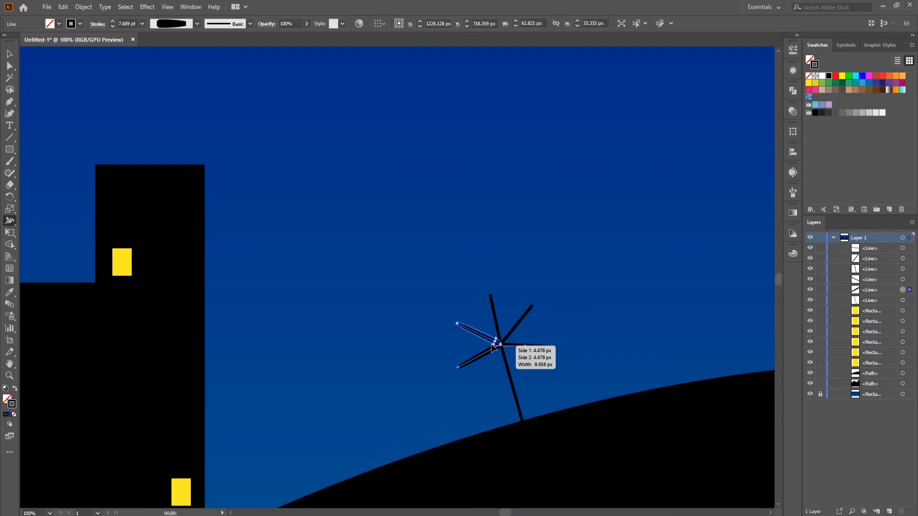
scroll(497, 340, "up", 2)
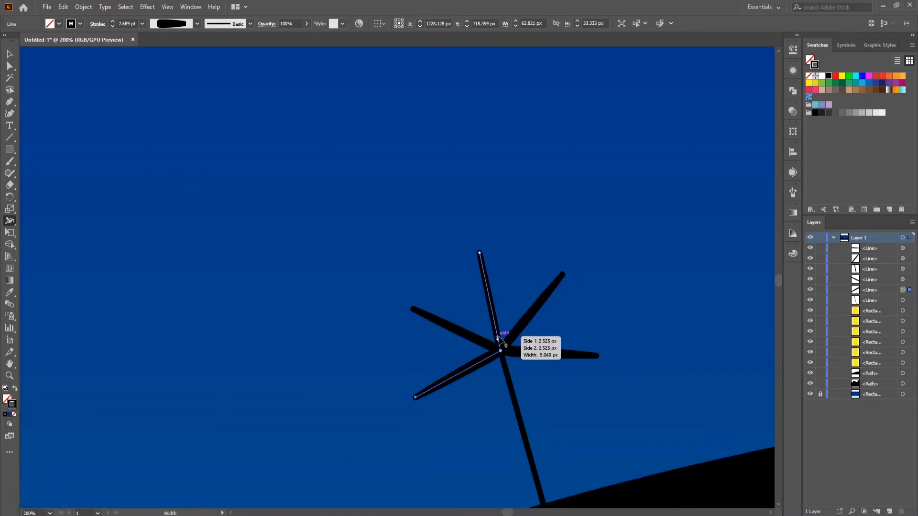
scroll(596, 359, "down", 2)
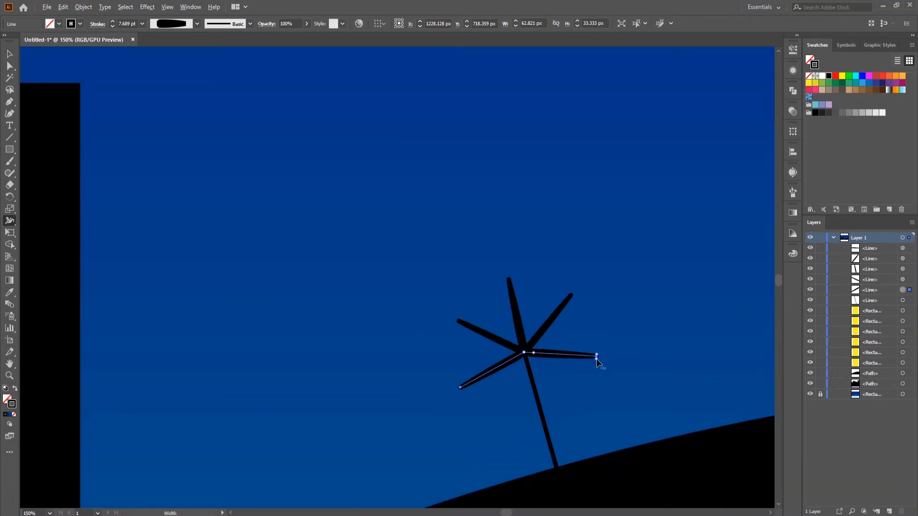
left_click_drag(561, 376, 562, 417)
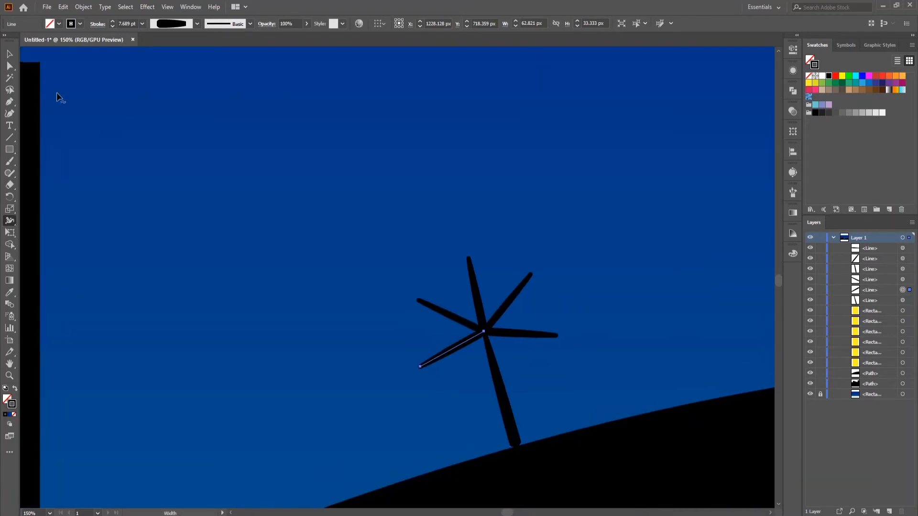
Step: Bend the five branches with a horizontal Arc warp of 18%, and shift the lower-left branch 13 px left toward its neighbours' curve
left_click(10, 54)
left_click(453, 319, "shift")
left_click(475, 290, "shift")
left_click(507, 303, "shift")
left_click(523, 333, "shift")
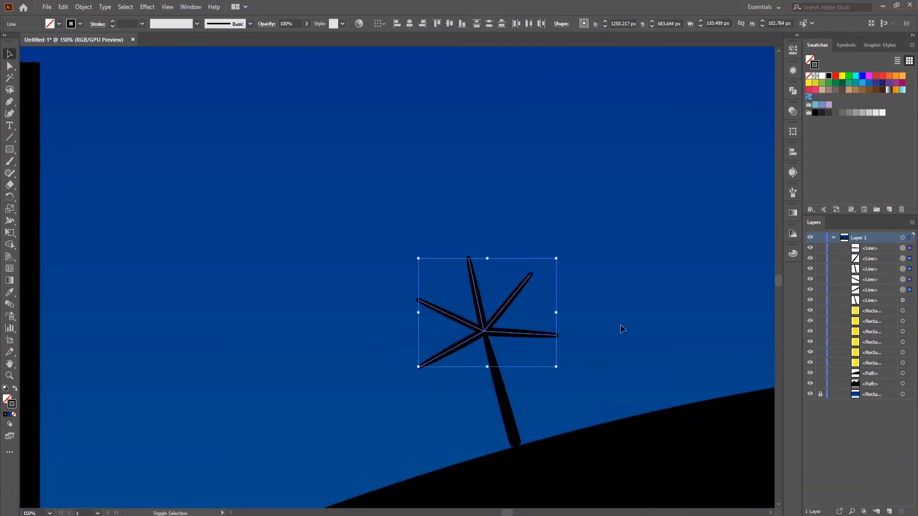
left_click(148, 9)
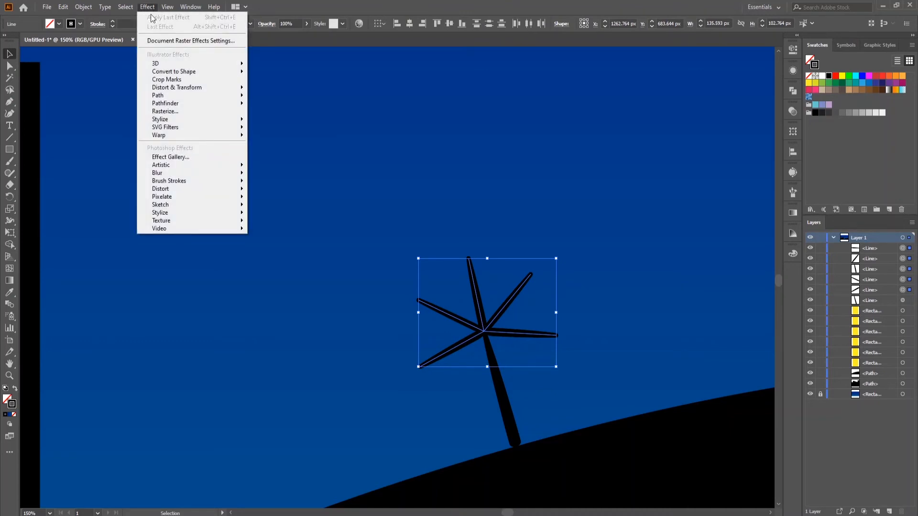
mouse_move(178, 134)
left_click(275, 136)
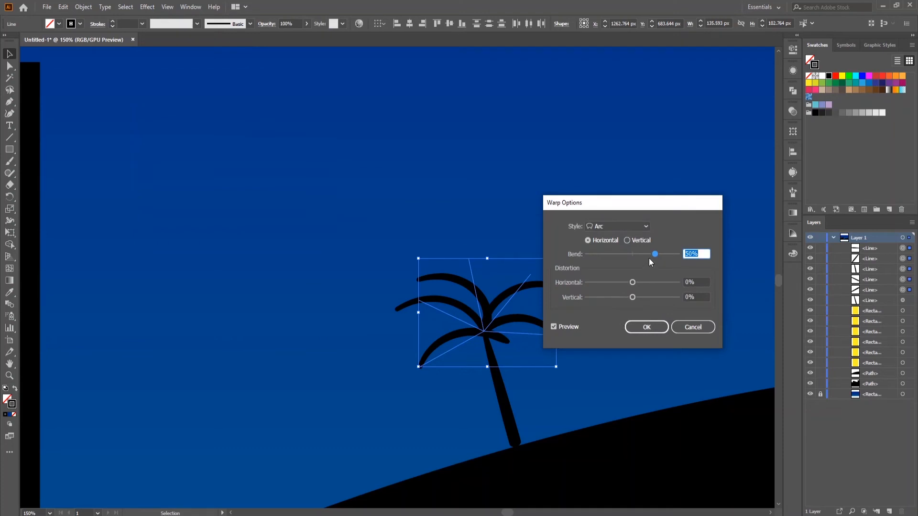
left_click_drag(645, 253, 642, 254)
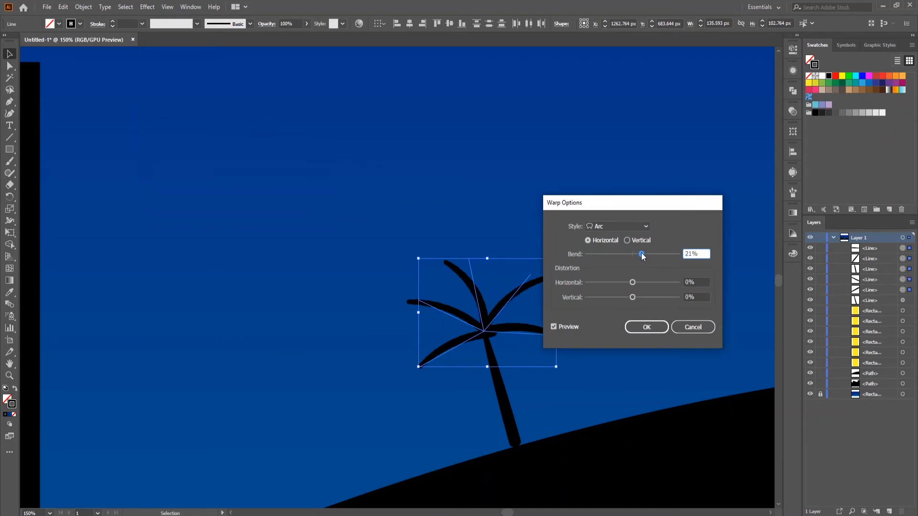
left_click(649, 327)
left_click(449, 345)
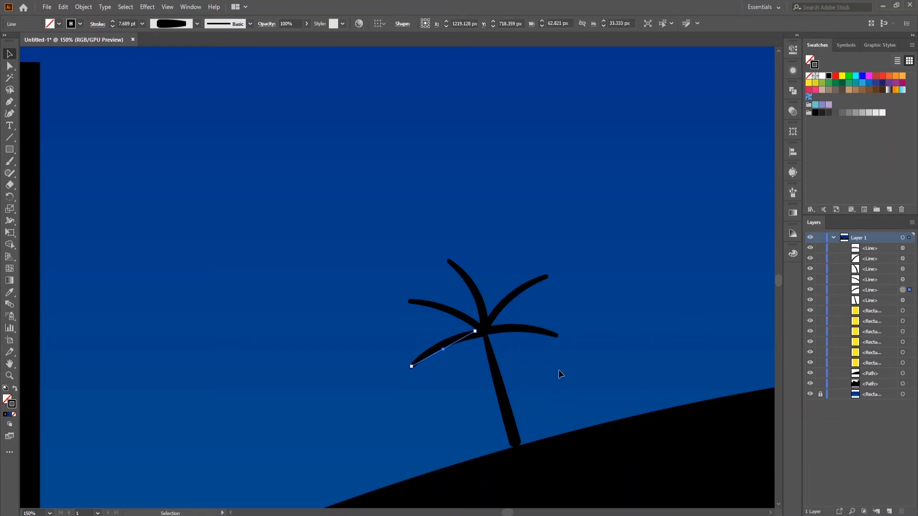
Step: Curve the stem with a horizontal Arc warp so it leans like a palm trunk
left_click(506, 406)
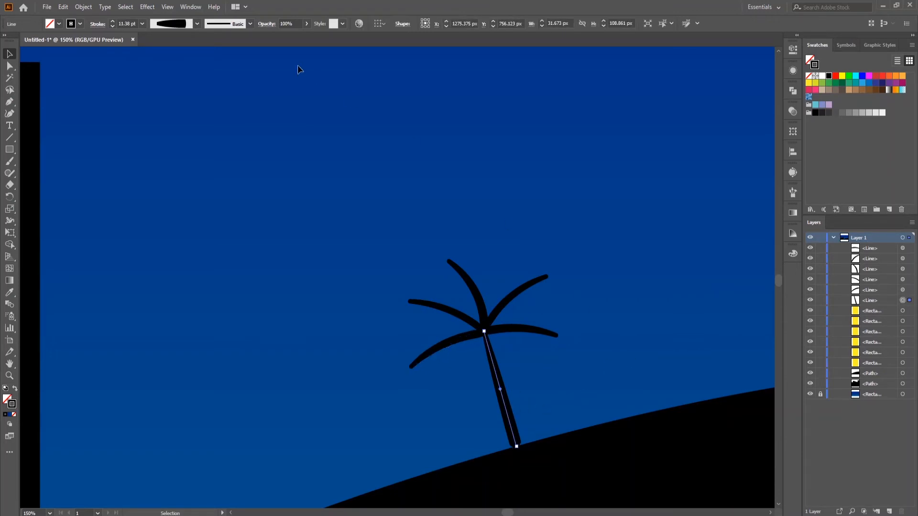
left_click(147, 7)
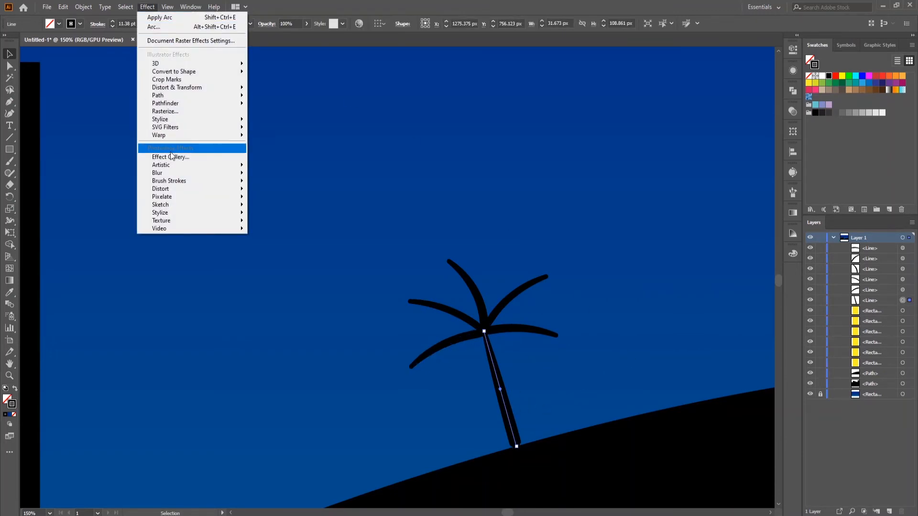
mouse_move(169, 135)
left_click(266, 136)
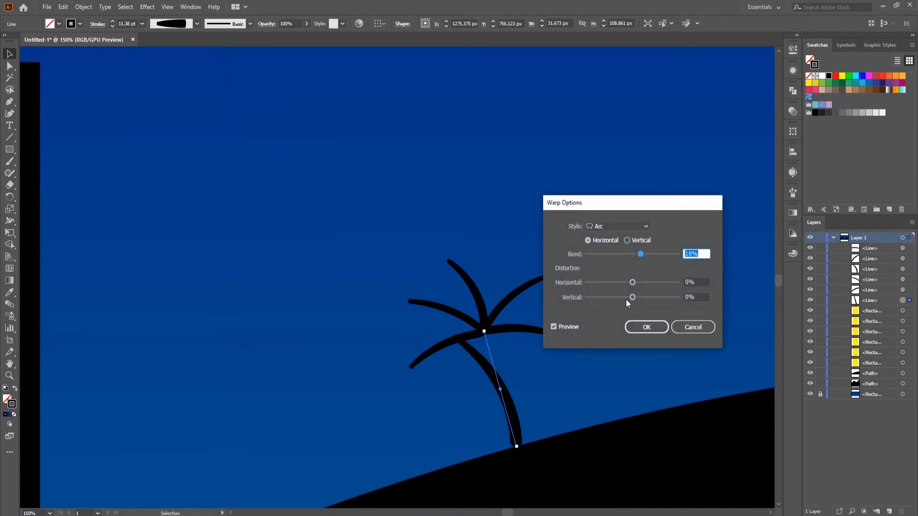
left_click(632, 330)
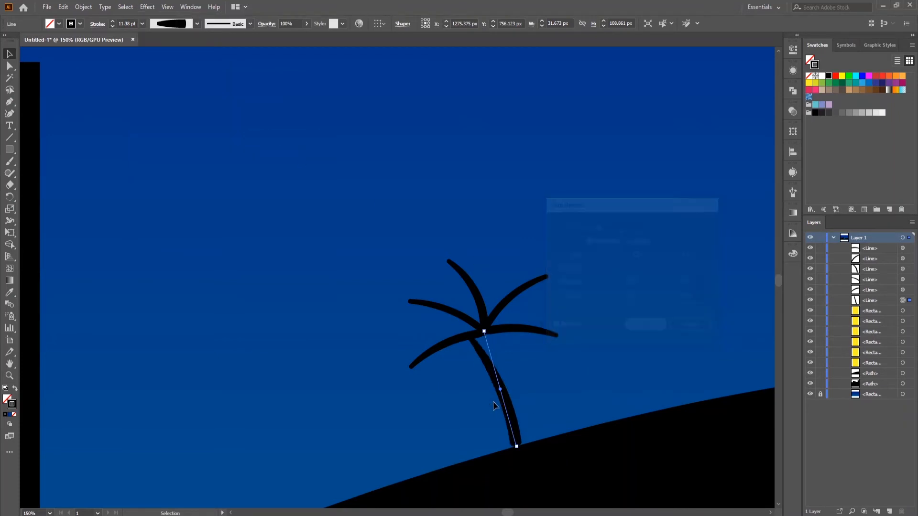
Step: Nudge the curved trunk right until its tip meets the hub of the branches, and deselect it
key("Right")
key("Right")
key("Right")
key("Right")
key("Right")
key("Right")
key("Right")
key("Right")
key("Right")
key("Right")
key("Right")
key("Right")
key("Right")
key("Right")
key("Right")
key("Right")
key("Right")
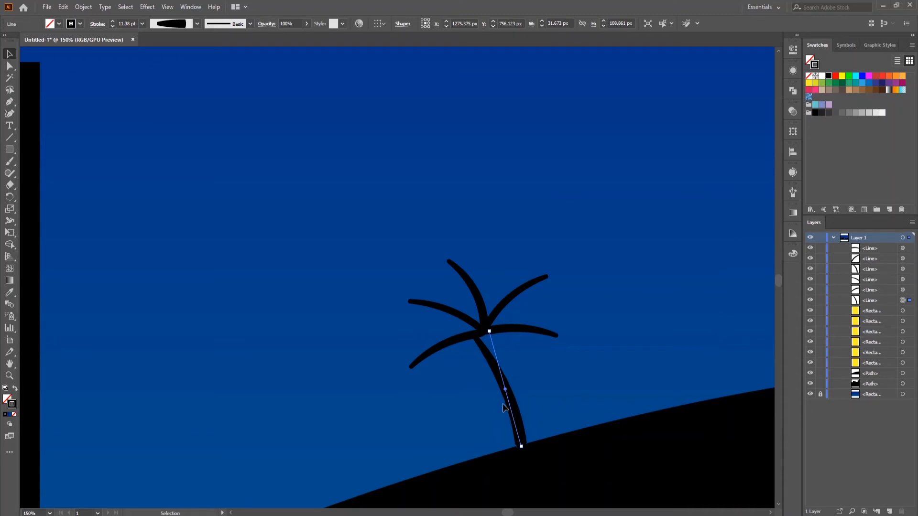
key("Right")
key("Right")
key("Right")
left_click(449, 294)
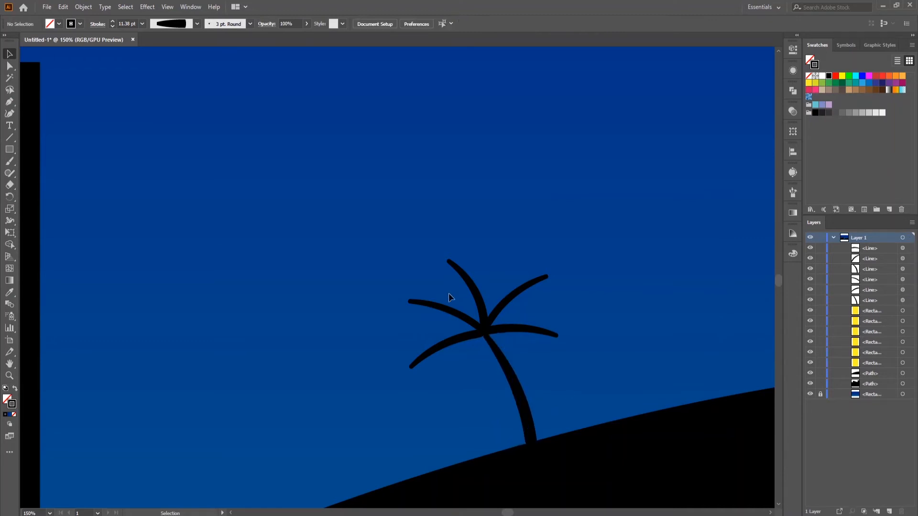
Step: Nudge the five palm branches together slightly right and down onto the trunk's tip, and deselect them
left_click(454, 338)
left_click(457, 314, "shift")
left_click(479, 295, "shift")
left_click(507, 299, "shift")
left_click(525, 328, "shift")
key("Right")
key("Right")
key("Down")
key("Down")
key("Down")
left_click(581, 348)
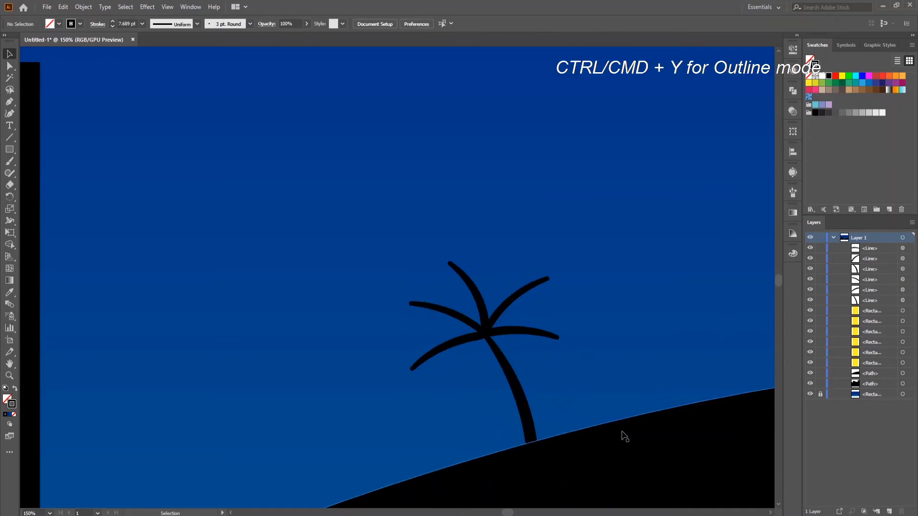
Step: Expand the appearance of the palm's trunk and branches into filled paths, checking them in Outline mode before and after
key("ctrl+y")
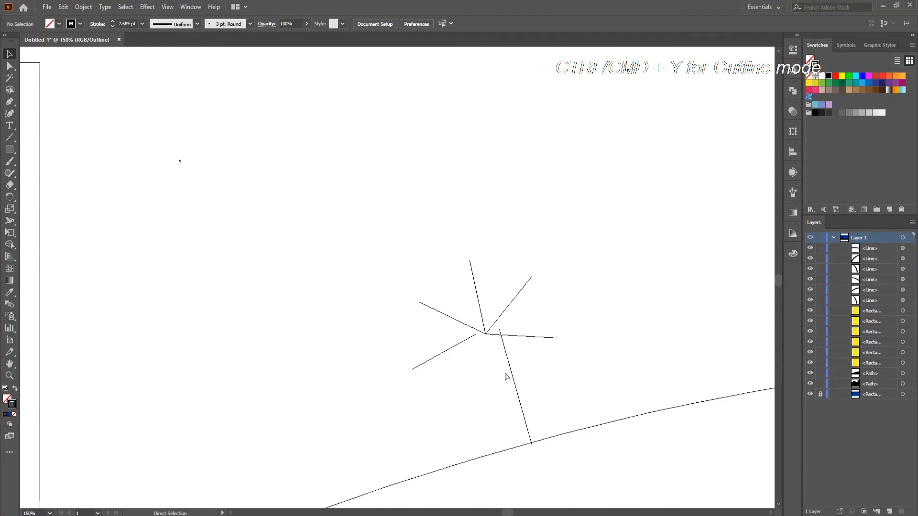
key("ctrl+y")
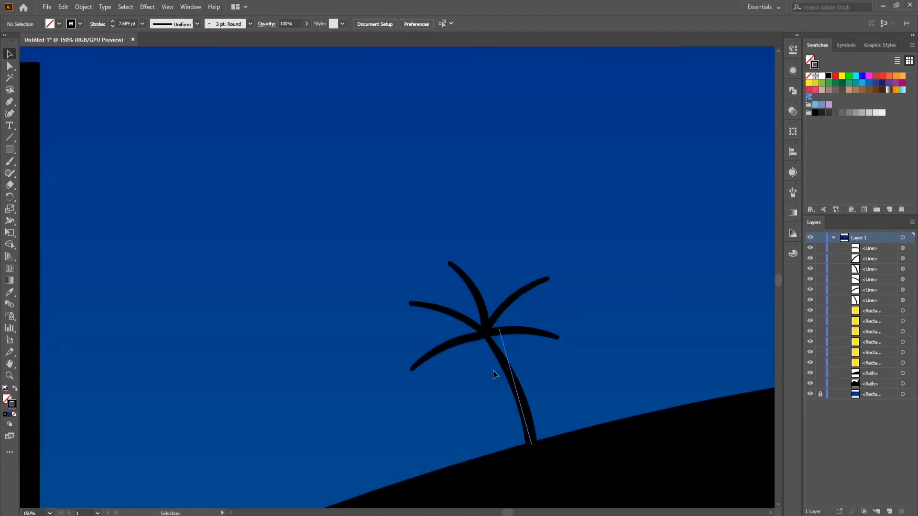
left_click_drag(579, 385, 603, 381)
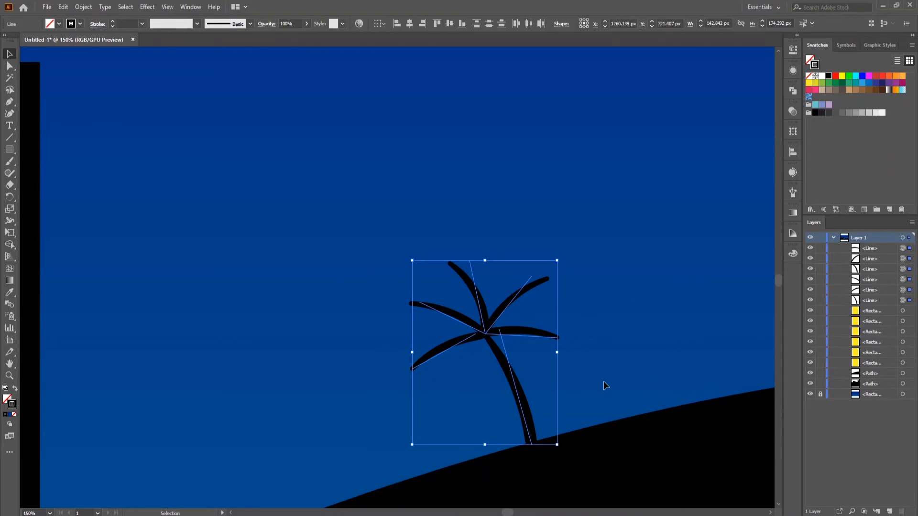
left_click(85, 7)
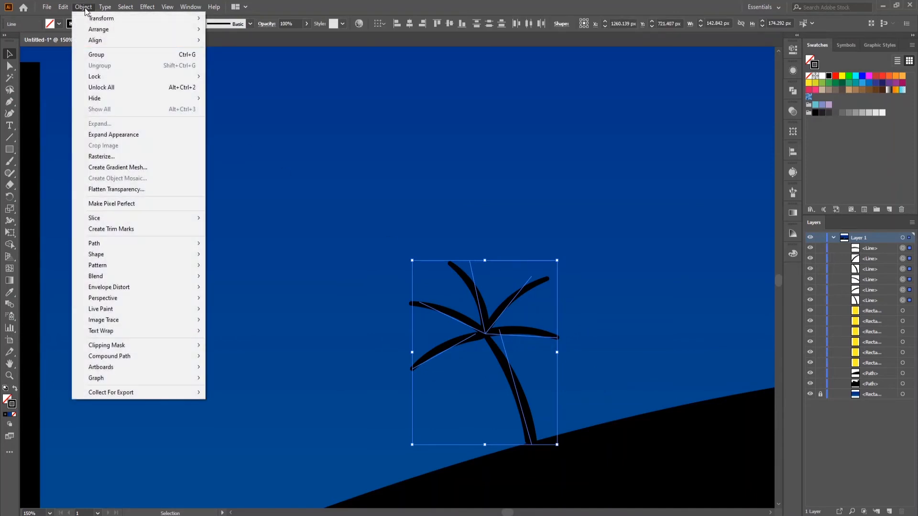
left_click(116, 132)
left_click(648, 350)
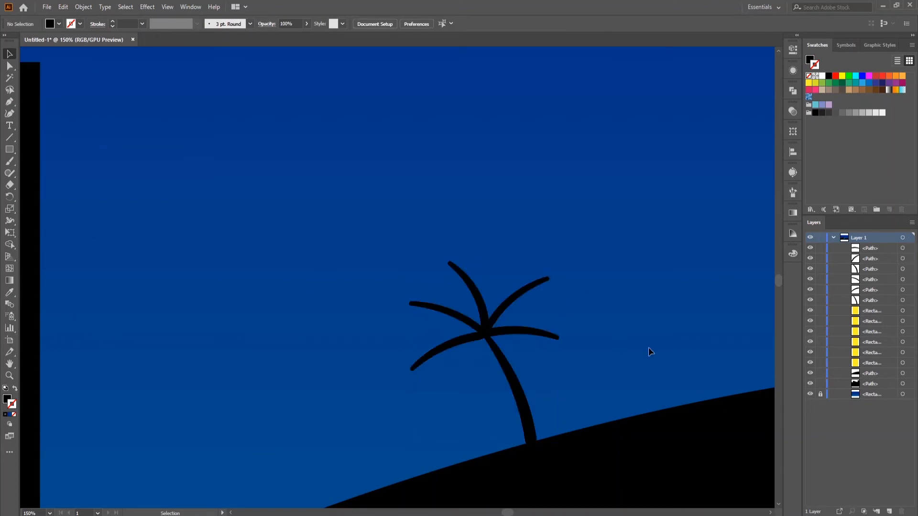
key("a")
key("ctrl+y")
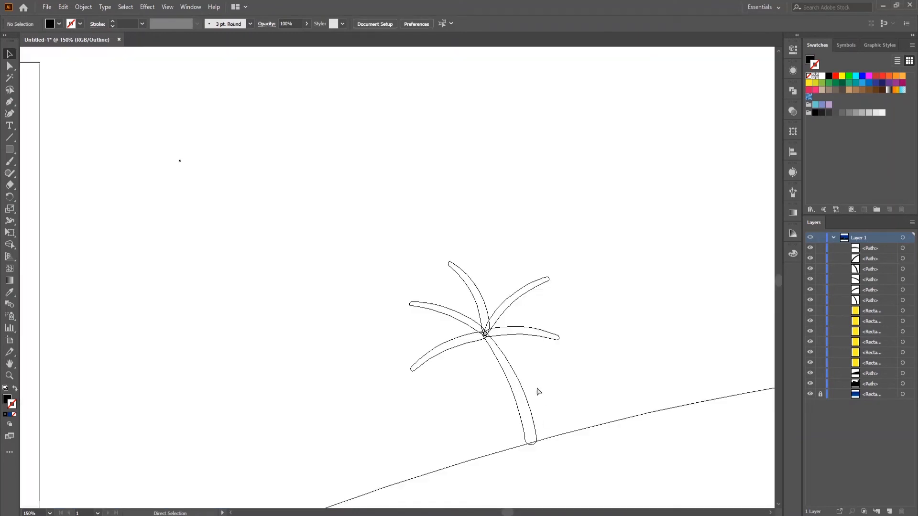
key("ctrl+y")
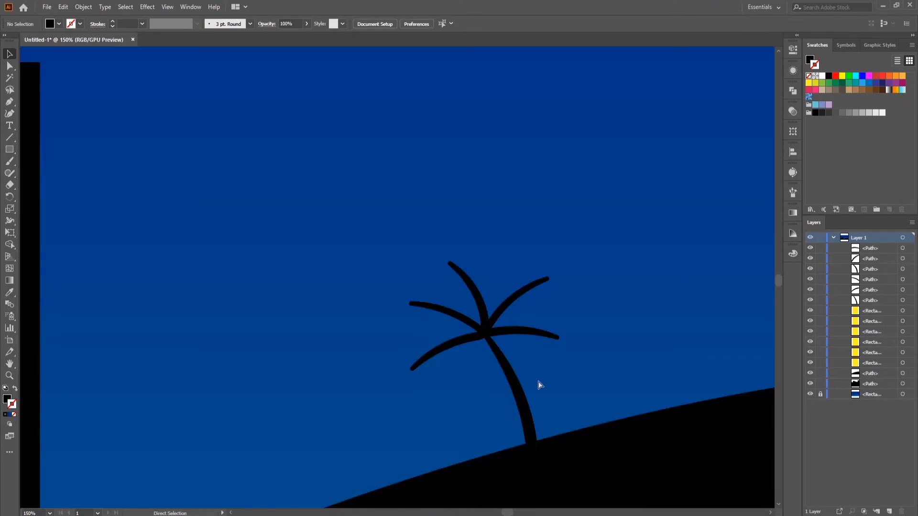
Step: Unite the palm's trunk and branches into a single shape with Pathfinder, and check its contour in Outline mode
left_click_drag(573, 371, 607, 371)
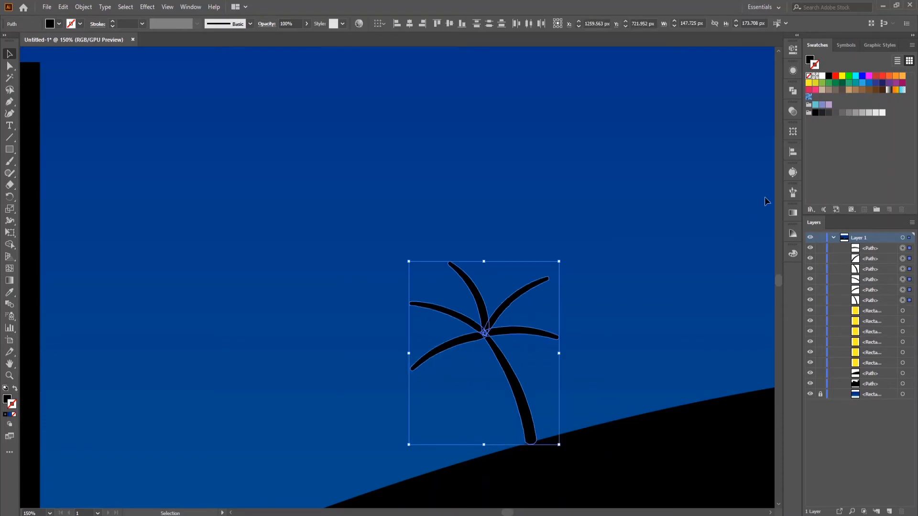
left_click(794, 91)
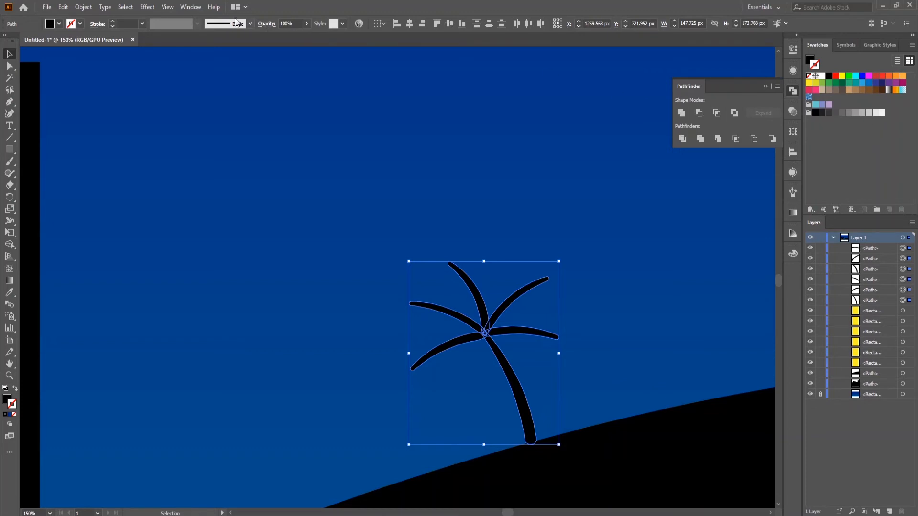
left_click(189, 7)
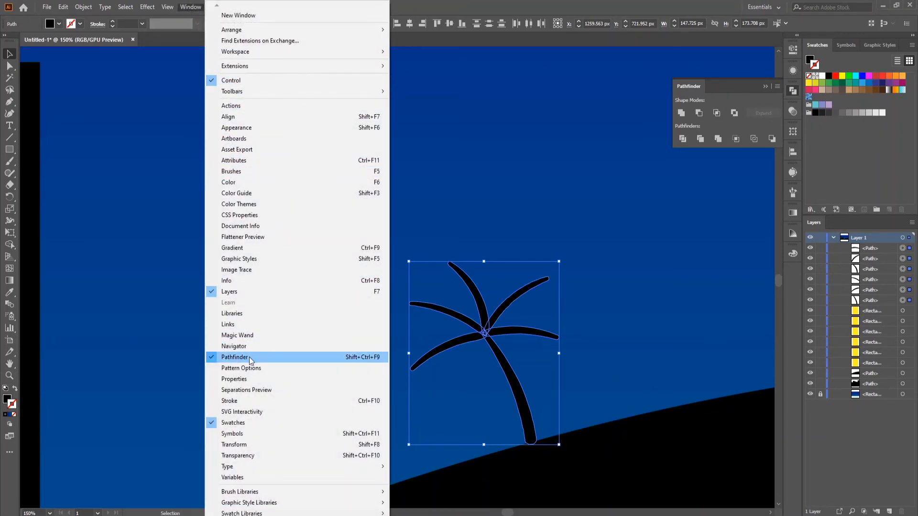
left_click(462, 201)
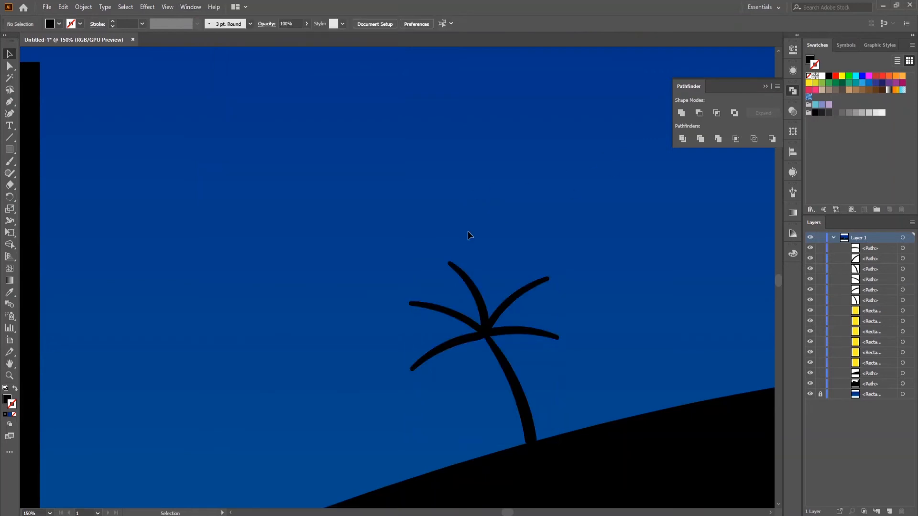
left_click_drag(494, 382, 497, 383)
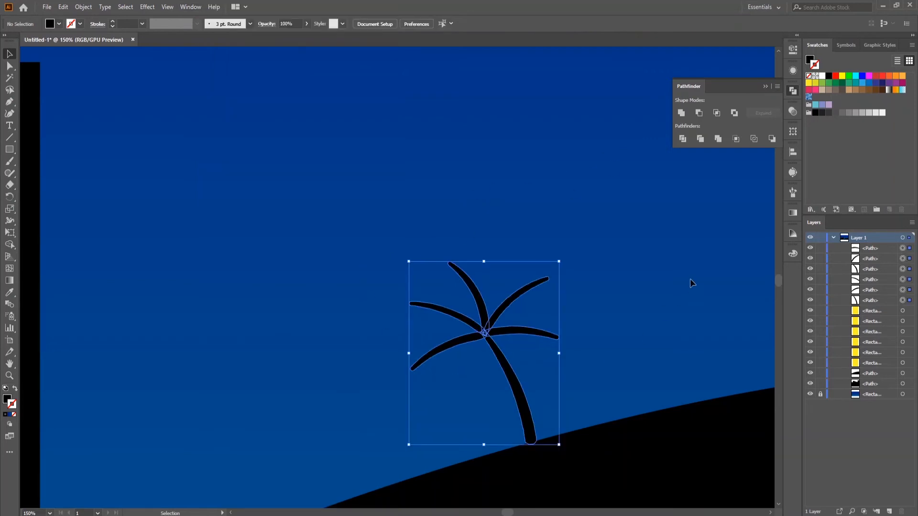
left_click(681, 114)
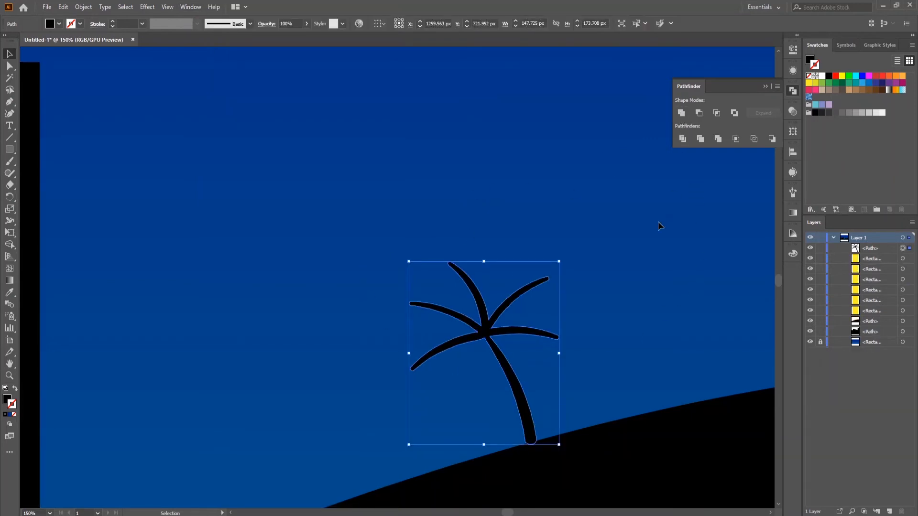
left_click(661, 262)
key("ctrl+y")
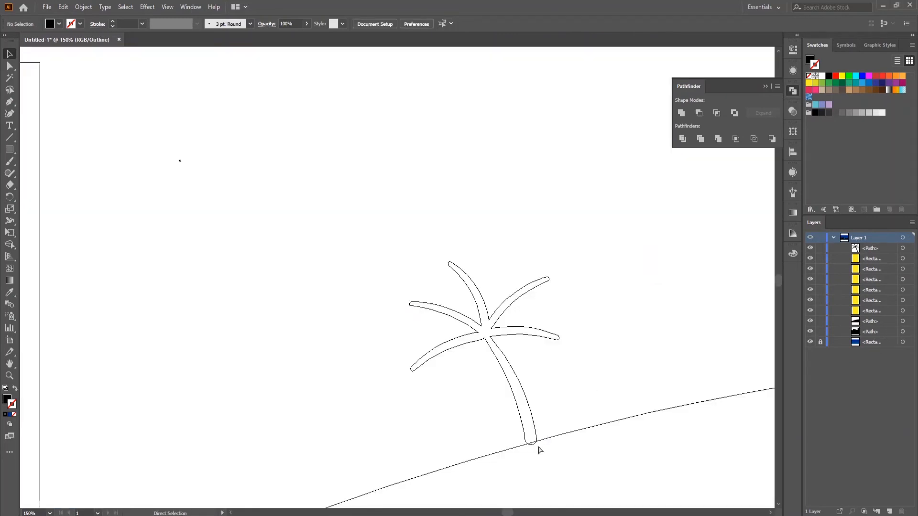
key("ctrl+y")
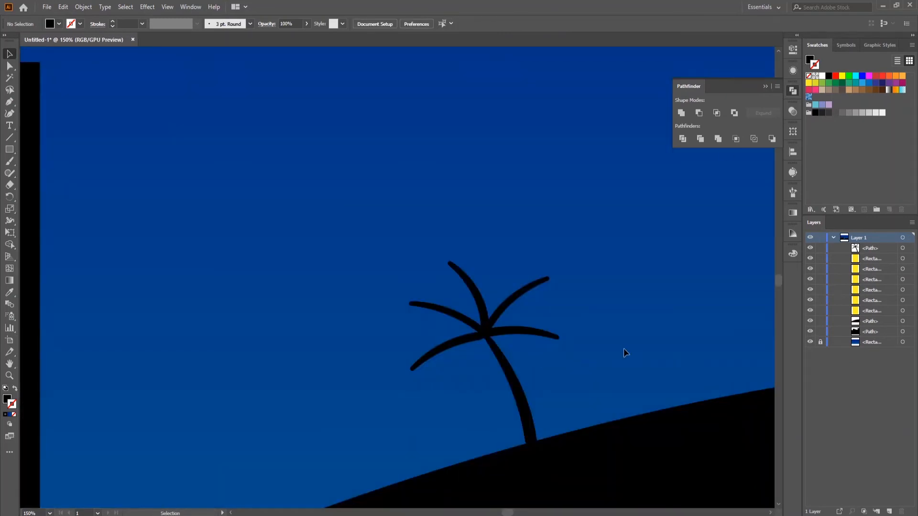
Step: Place a copy of the palm tree farther up the hill, about 236 px right and 46 px above the original
key("ctrl+minus")
key("ctrl+minus")
left_click(435, 326)
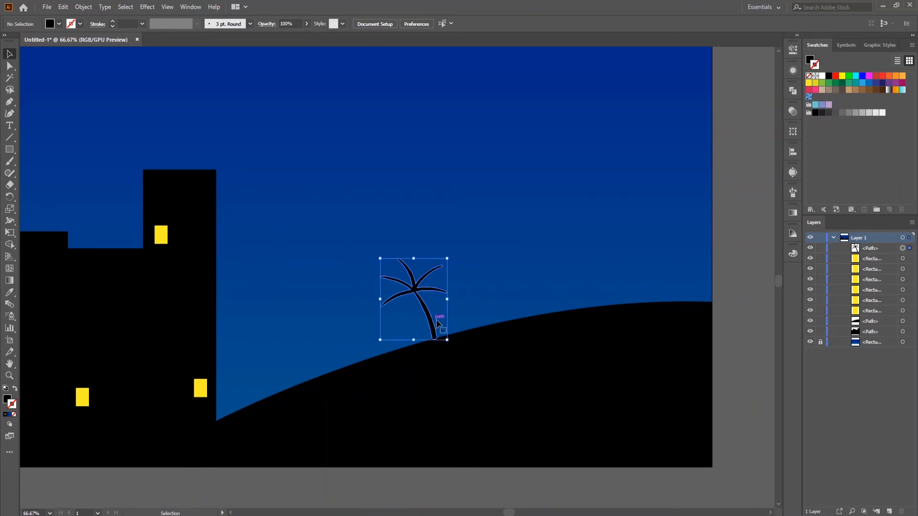
left_click_drag(432, 324, 542, 306)
scroll(501, 365, "down", 1)
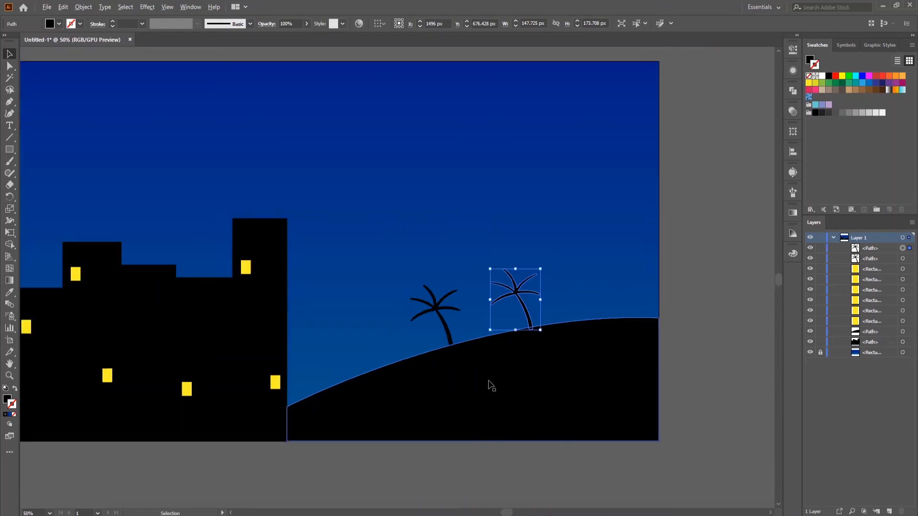
Step: Scale the lower palm tree down to about 99 × 117 px and seat its trunk on the hill's slope
left_click_drag(416, 386, 488, 421)
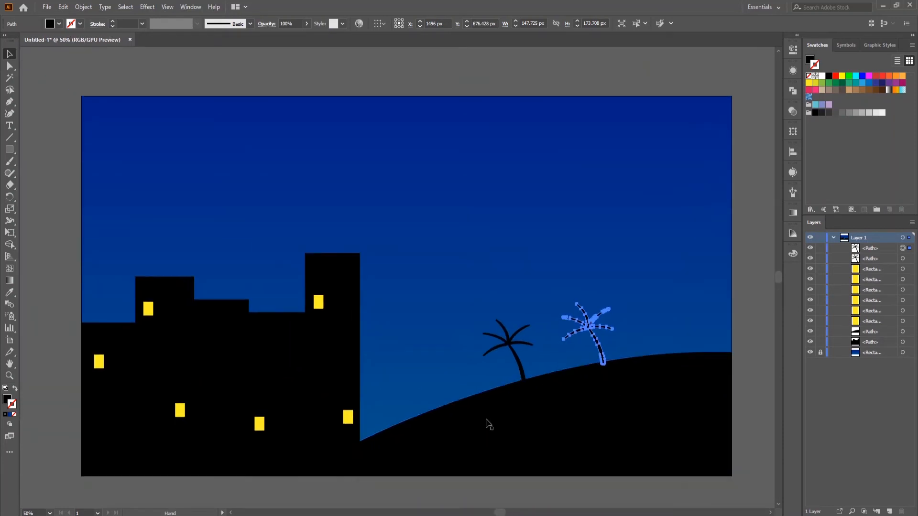
left_click(524, 366)
left_click(522, 369)
mouse_move(533, 381)
left_mouse_down()
mouse_move(545, 378)
mouse_move(533, 364)
mouse_move(532, 382)
left_mouse_up()
Step: Scale the upper palm tree down, keeping it slightly larger than the lower one, and seat its trunk on the hill
left_click(599, 354)
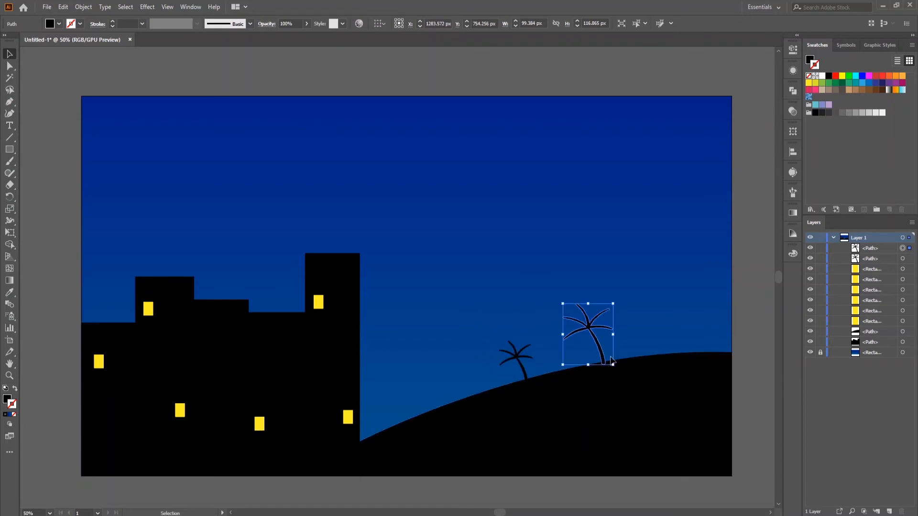
left_click_drag(613, 365, 595, 357)
left_click_drag(605, 321, 608, 317)
key("ctrl+shift+a")
Step: Collapse the object list of Layer 1
key("a")
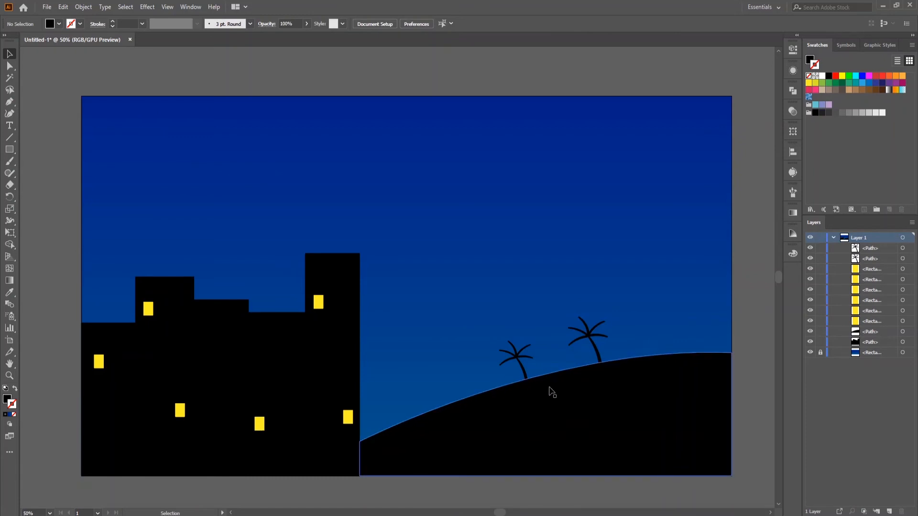
scroll(549, 386, "up", 1)
left_click_drag(537, 389, 514, 407)
left_click_drag(551, 449, 586, 422)
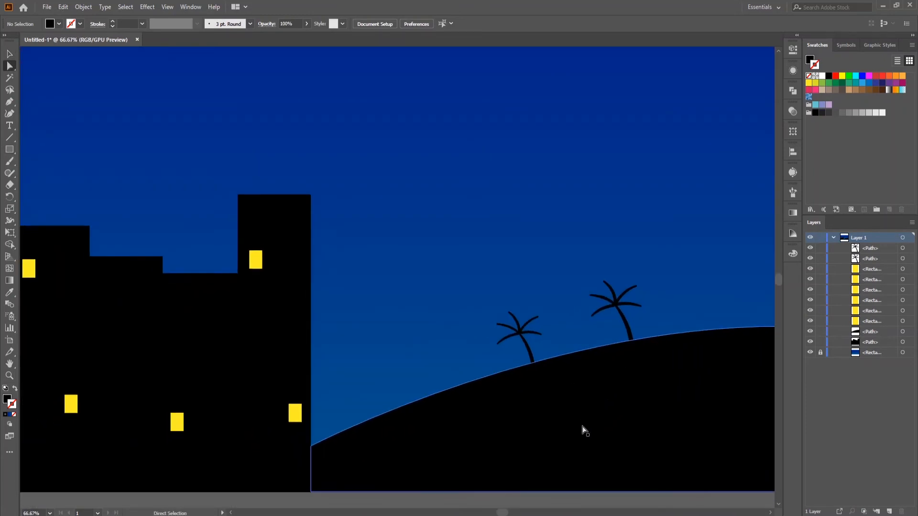
scroll(586, 422, "down", 1)
left_click_drag(446, 380, 443, 396)
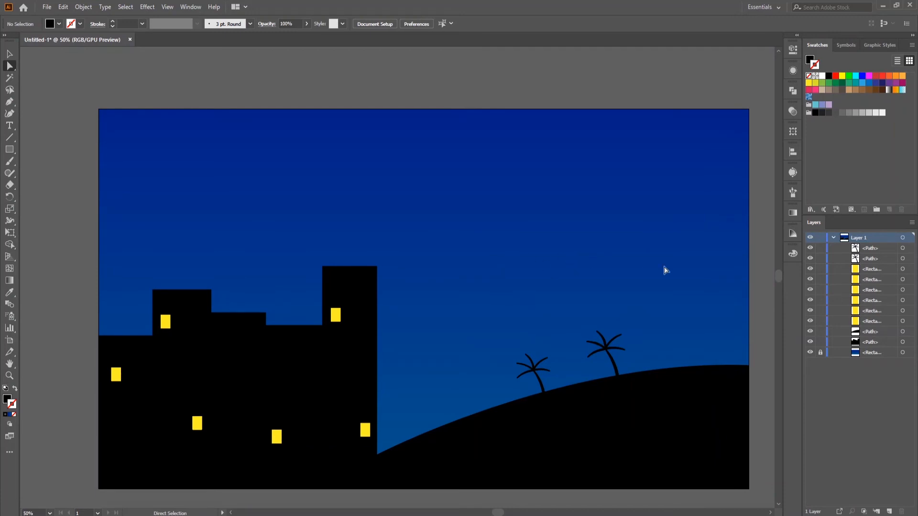
left_click(833, 237)
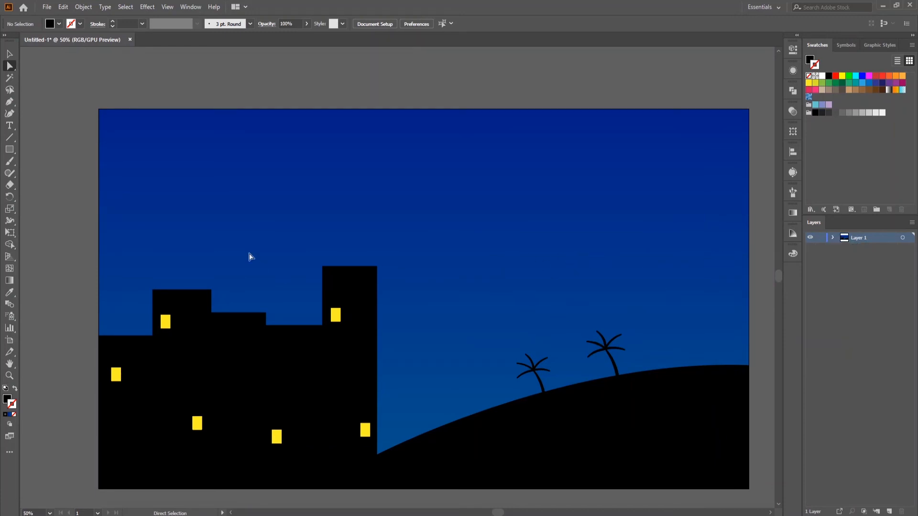
Step: Draw an open M-shaped zigzag of five points in the sky with the Pen tool, about 106 × 51 px
left_click(9, 105)
scroll(496, 282, "up", 2)
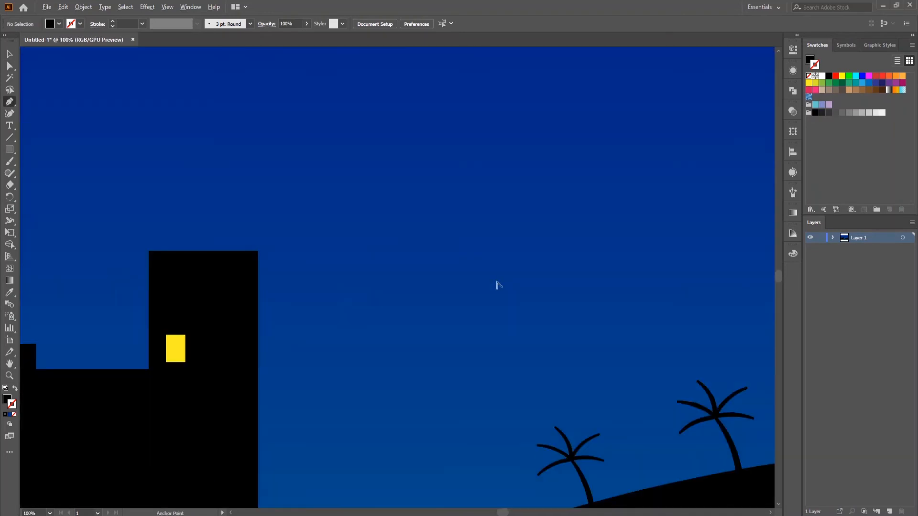
left_click(489, 261)
left_click(510, 235)
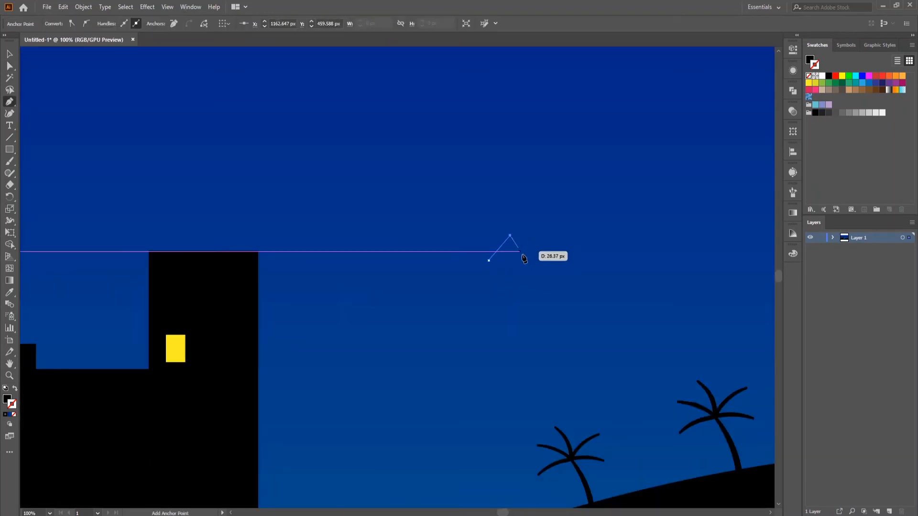
left_click(526, 271)
left_click(542, 236)
left_click(560, 259)
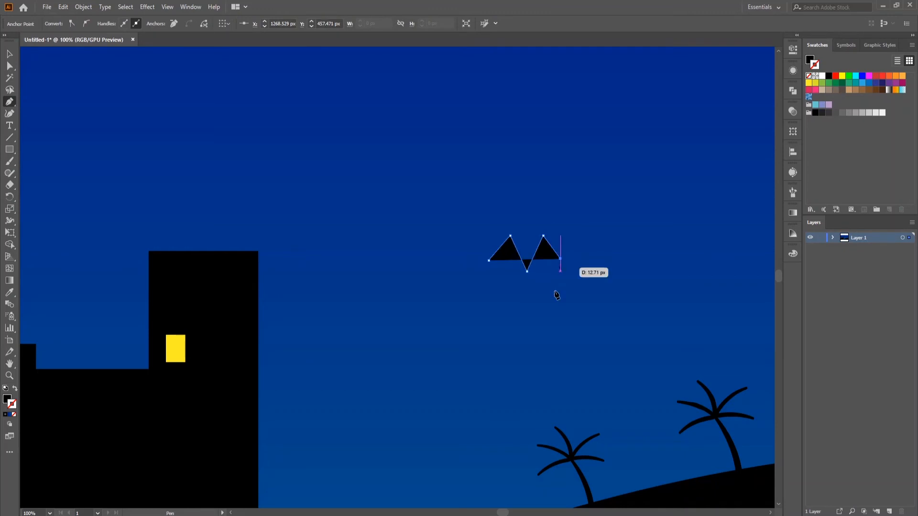
key("Escape")
Step: Swap the zigzag's fill and stroke so it has only a black outline, and set the stroke weight to 3 pt
key("shift+x")
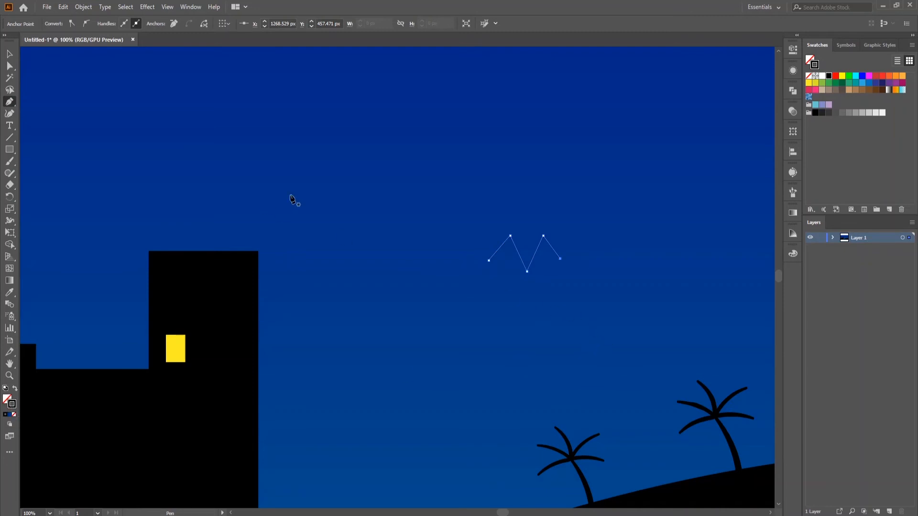
left_click(400, 241, "ctrl")
left_click(552, 249, "ctrl")
key("v")
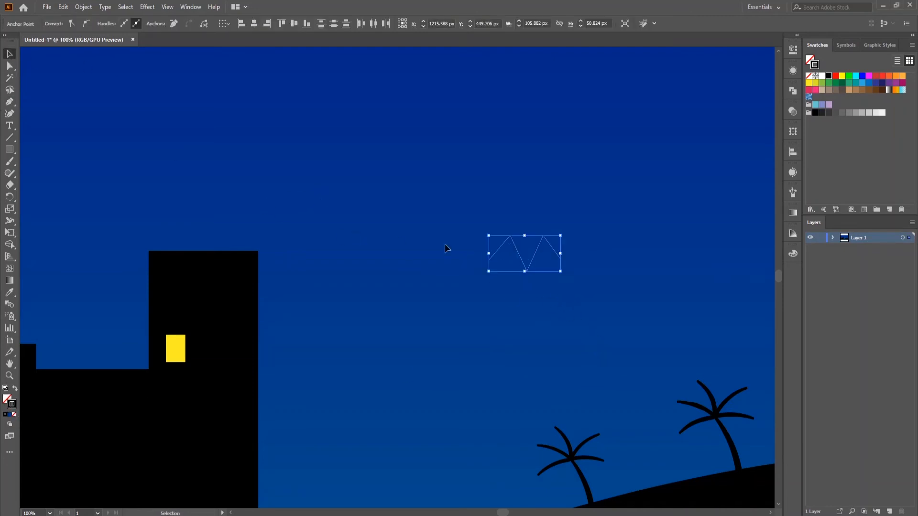
left_click(110, 22)
left_click(110, 22)
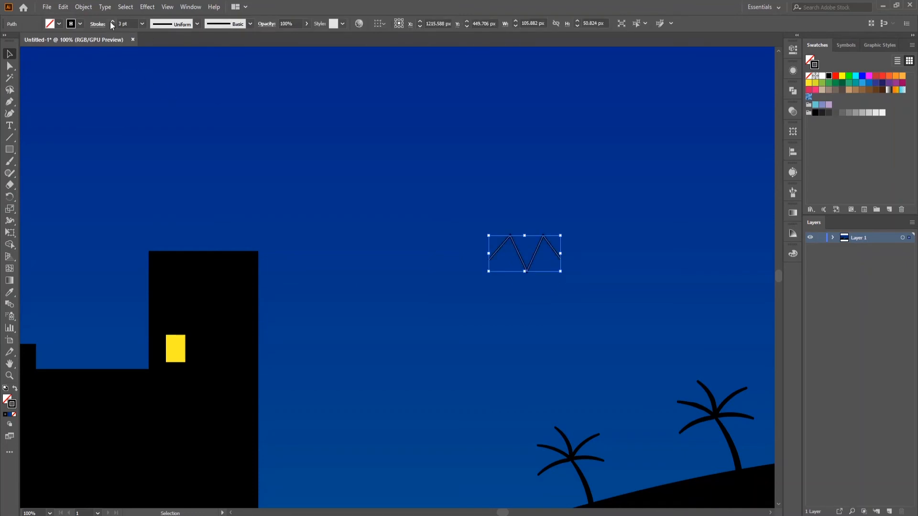
left_click(303, 134)
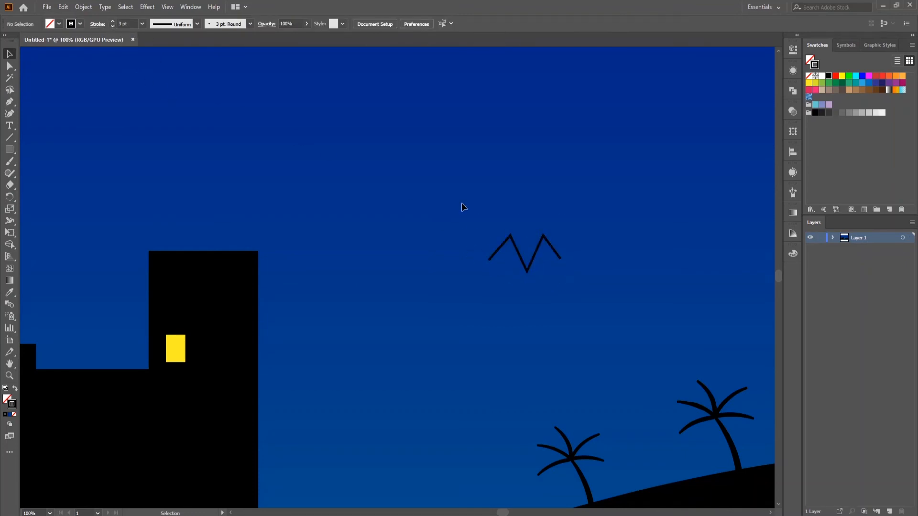
Step: Round the two upper corners of the zigzag to form a bird's curved wings
left_click_drag(521, 289, 603, 304)
left_click(9, 65)
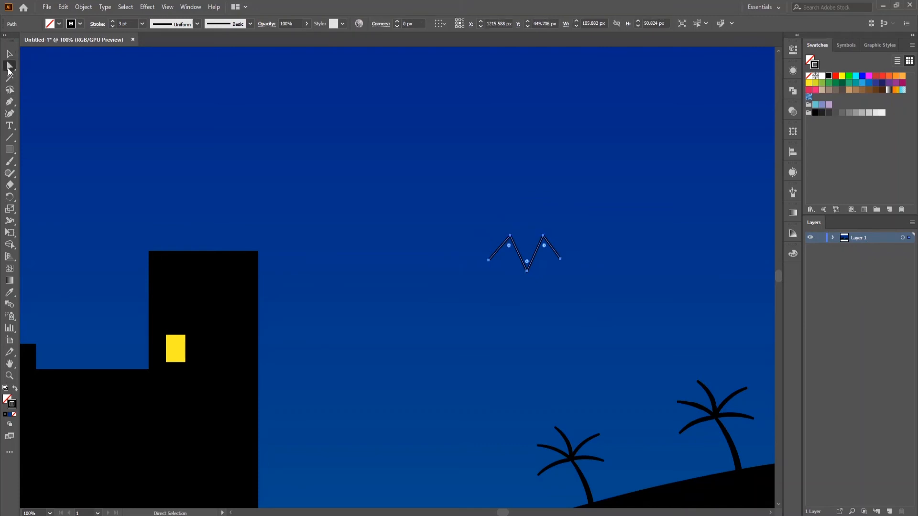
key("ctrl+shift+a")
left_click_drag(510, 236, 511, 239)
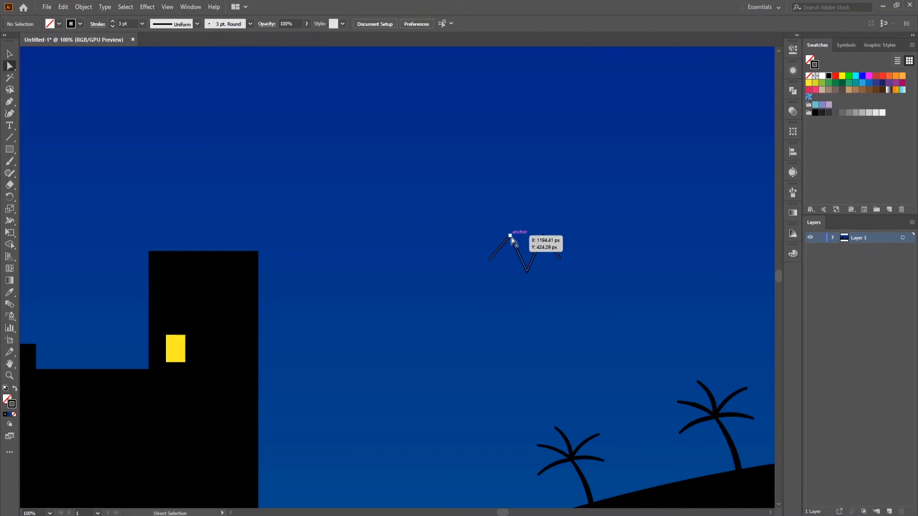
left_click(543, 236, "shift")
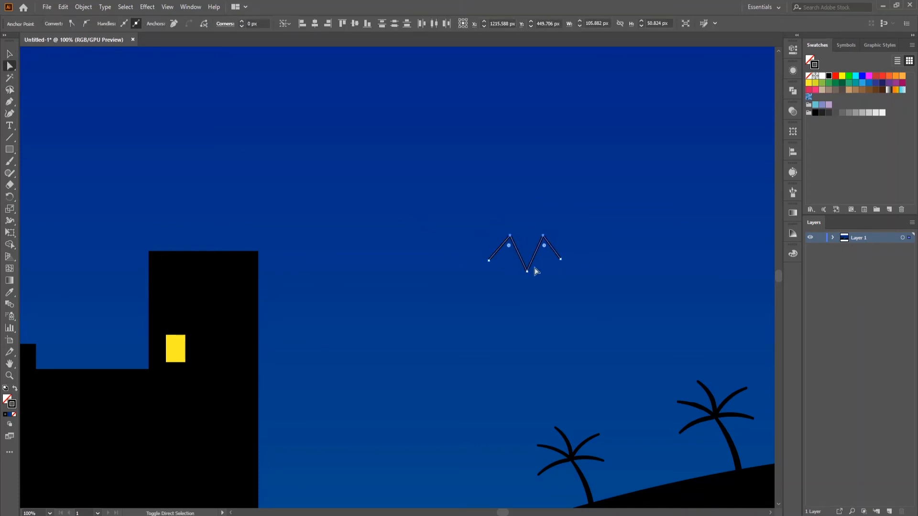
mouse_move(510, 249)
left_mouse_down()
mouse_move(561, 251)
mouse_move(507, 261)
left_mouse_up()
left_click(588, 304)
Step: Shrink and tilt the bird to about 47 × 19 px, and place two copies of it higher in the sky
scroll(438, 254, "down", 1)
key("v")
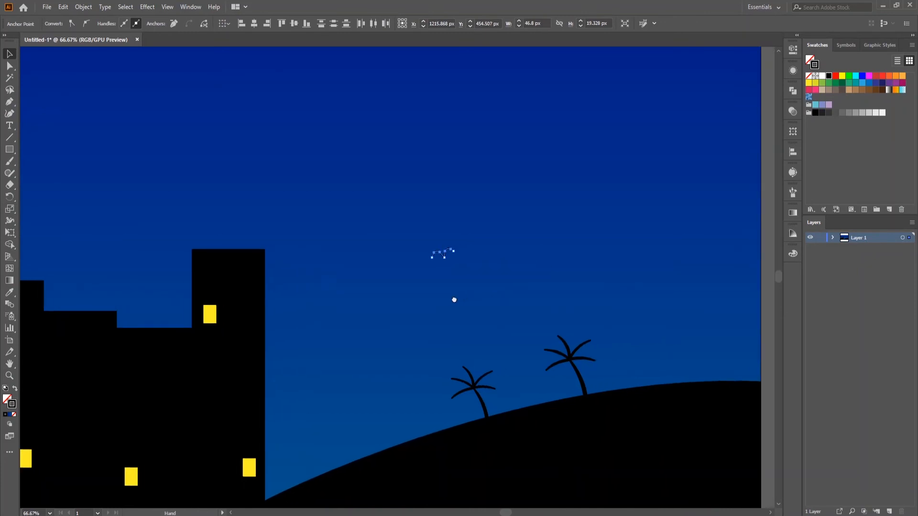
scroll(469, 285, "up", 1)
left_click_drag(426, 244, 429, 122)
scroll(522, 334, "up", 2)
scroll(523, 334, "down", 2)
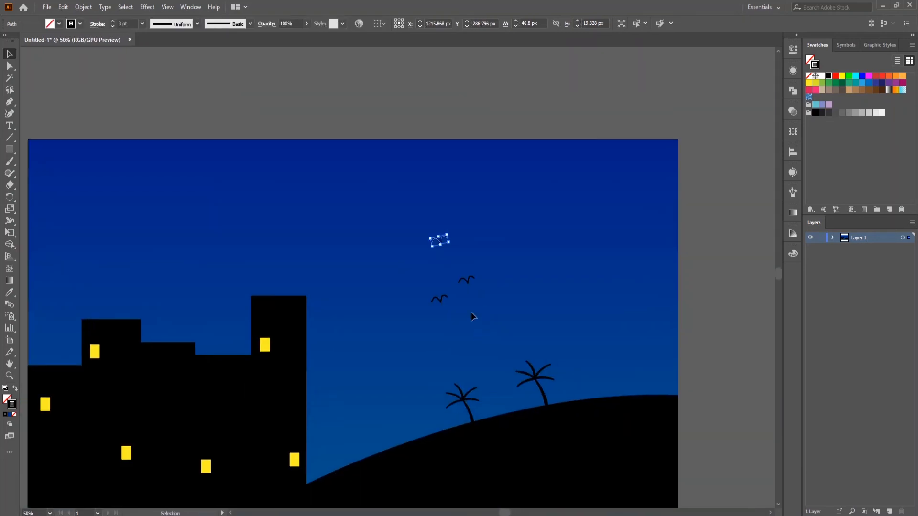
Step: Place more copies of the bird around the first three, bringing the flock to seven
left_click_drag(440, 245, 440, 249)
key("ctrl+z")
left_click_drag(439, 239, 446, 254)
left_click_drag(470, 284, 481, 253)
left_click_drag(438, 299, 555, 264)
scroll(434, 280, "up", 2)
left_click_drag(464, 276, 512, 296)
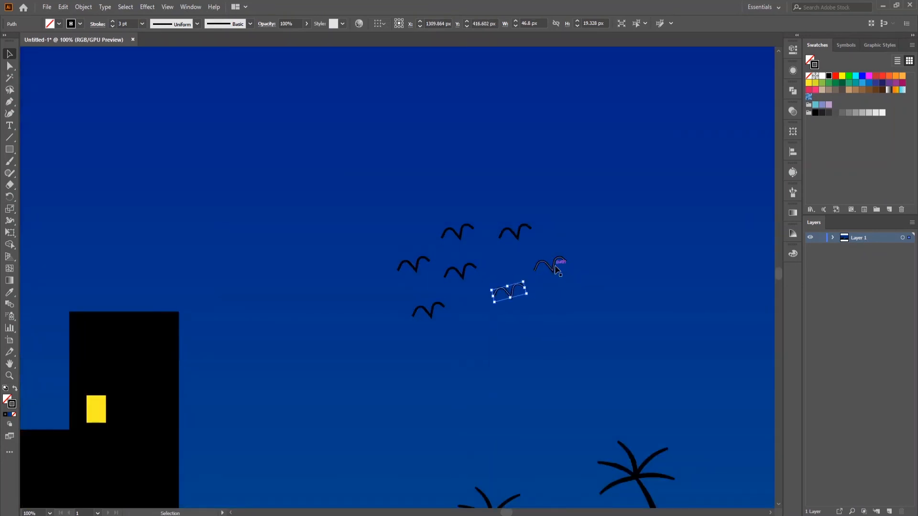
Step: Scatter six more bird copies around the flock's outer edges, bringing it to thirteen
left_click_drag(553, 271, 587, 227)
left_click_drag(552, 271, 585, 306)
left_click_drag(512, 296, 476, 329)
left_click_drag(512, 297, 531, 330)
left_click_drag(518, 237, 537, 203)
Step: Select the whole flock of birds and scale it down around its centre to about 194 × 105 px
scroll(639, 329, "down", 3)
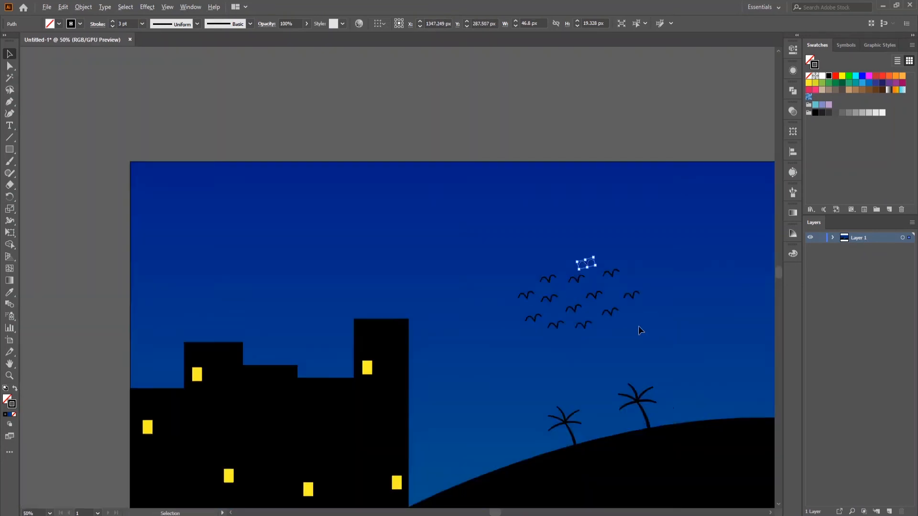
left_click(666, 433)
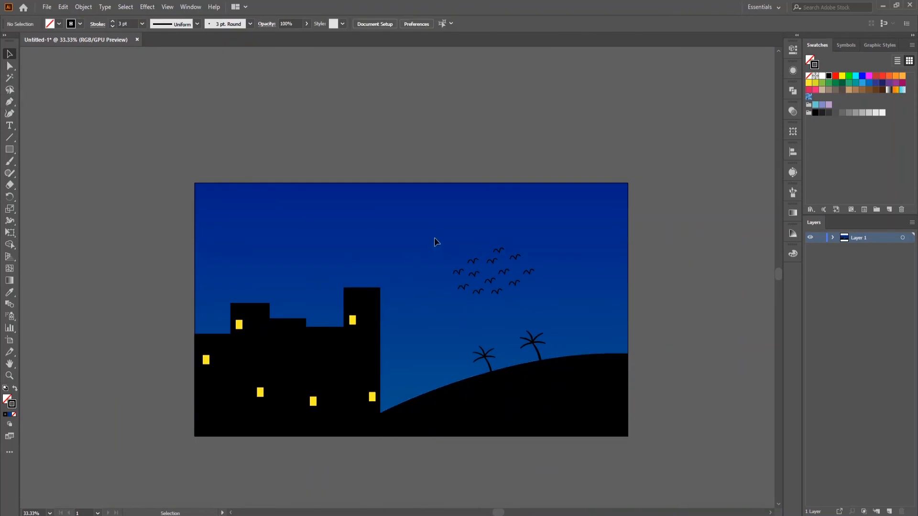
left_click_drag(577, 300, 524, 277)
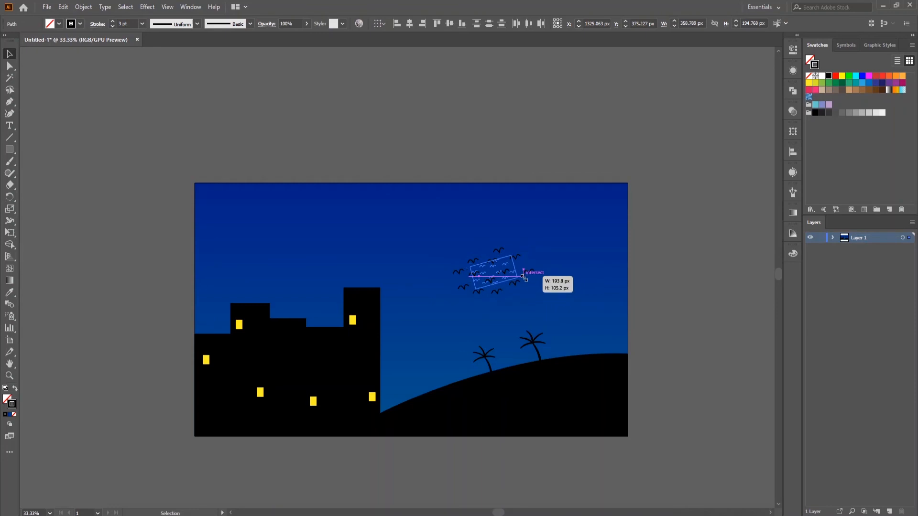
left_click(562, 301)
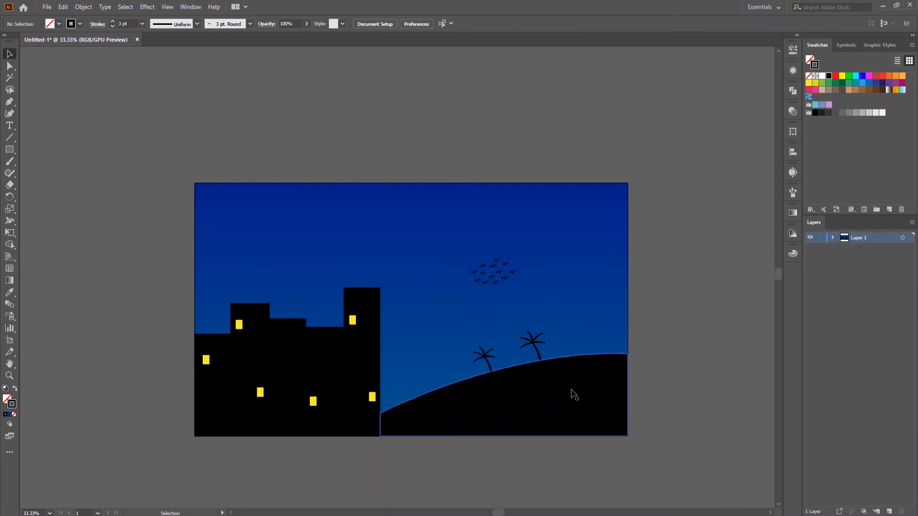
Step: Draw a circle about 78 px in diameter in the upper-left sky, with a white fill and no stroke
scroll(431, 355, "up", 3)
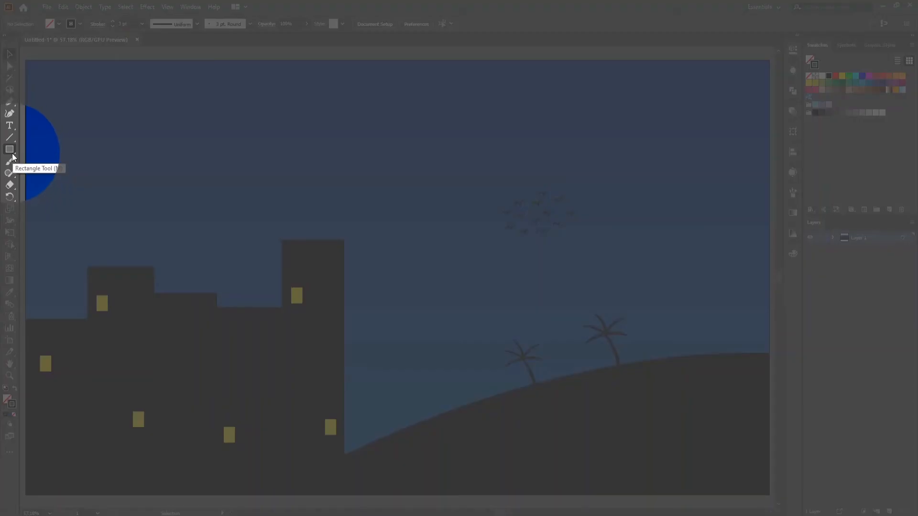
left_click(9, 150)
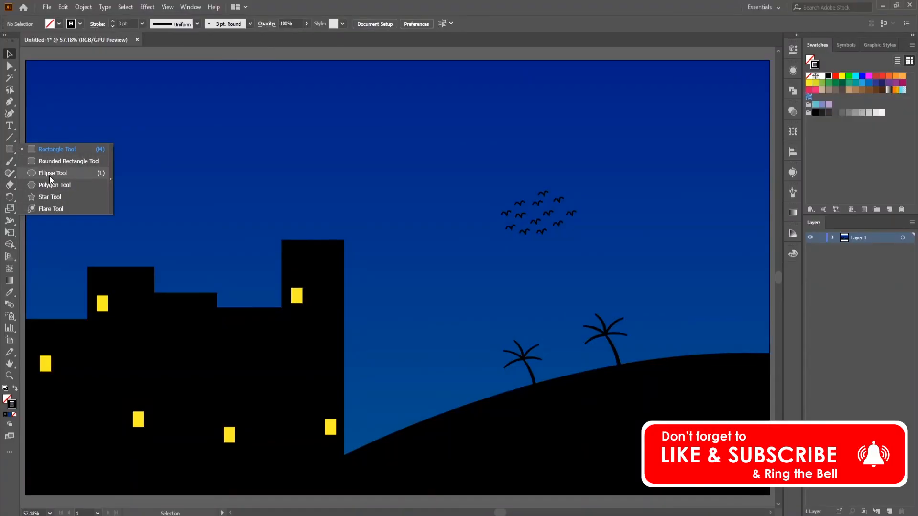
left_click(49, 174)
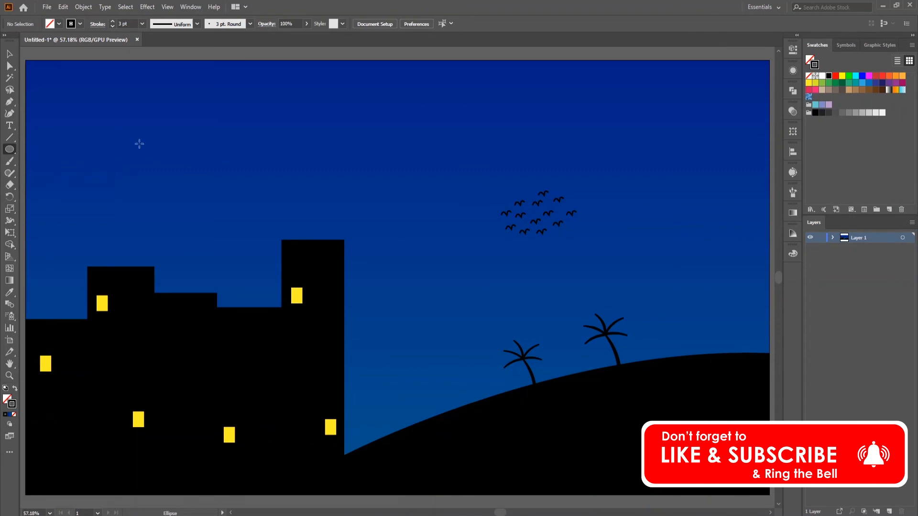
left_click_drag(106, 127, 137, 159)
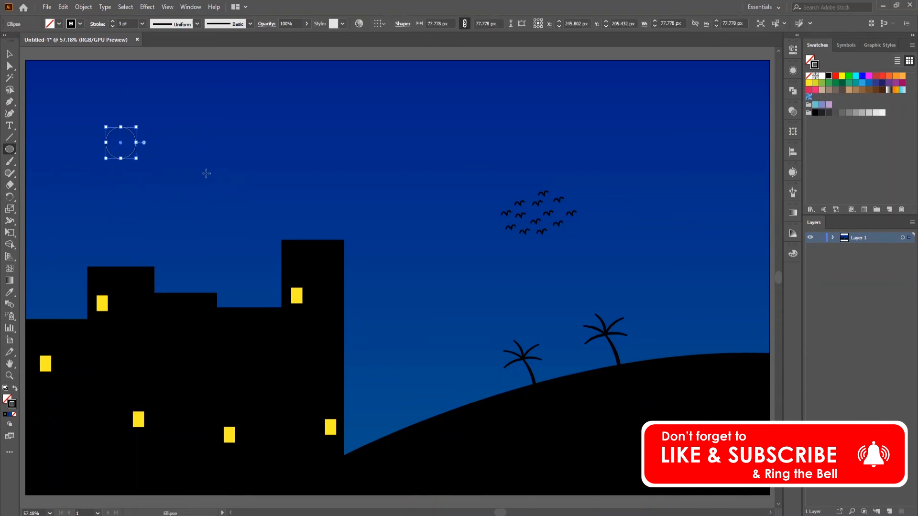
left_click(13, 415)
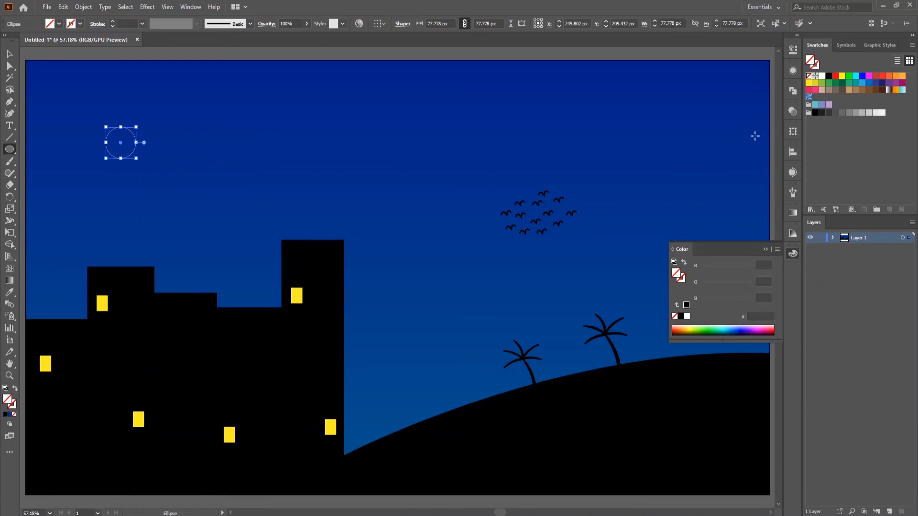
left_click(822, 76)
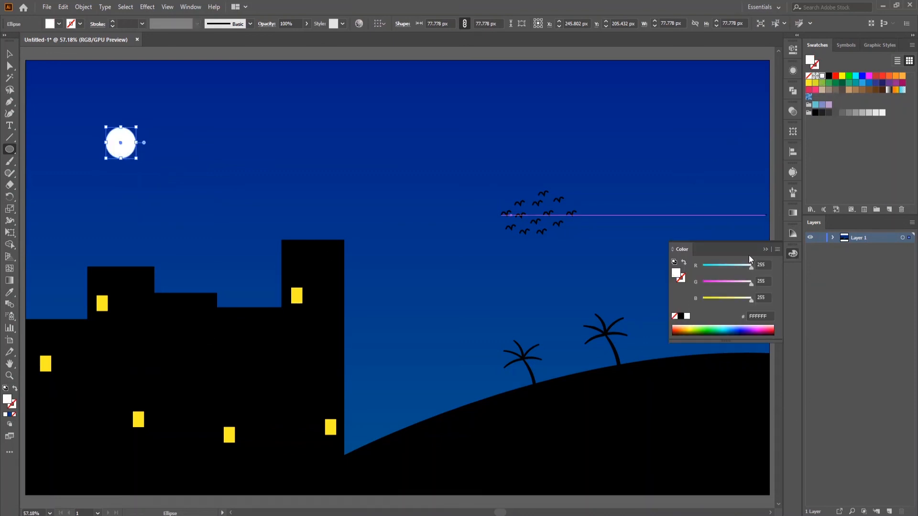
left_click(764, 249)
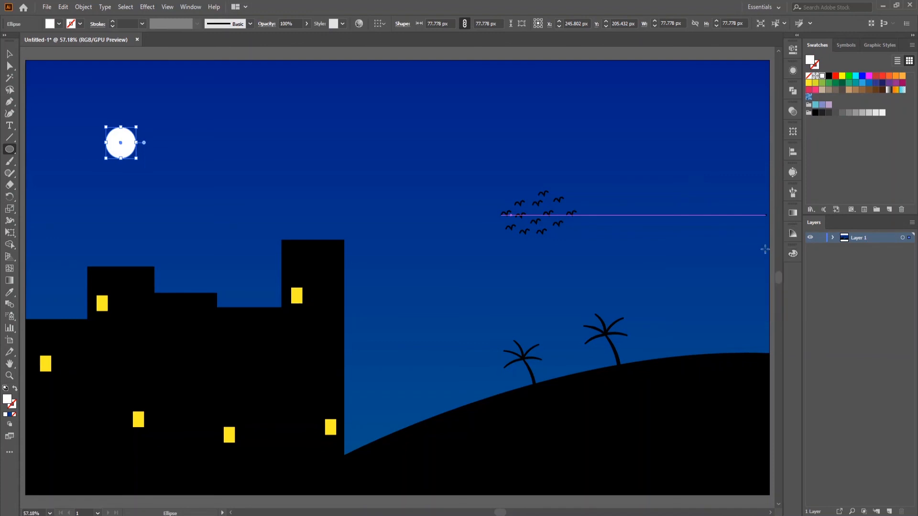
Step: Turn the white circle into a four-pointed star with the Pucker & Bloat effect at -77%
left_click(147, 7)
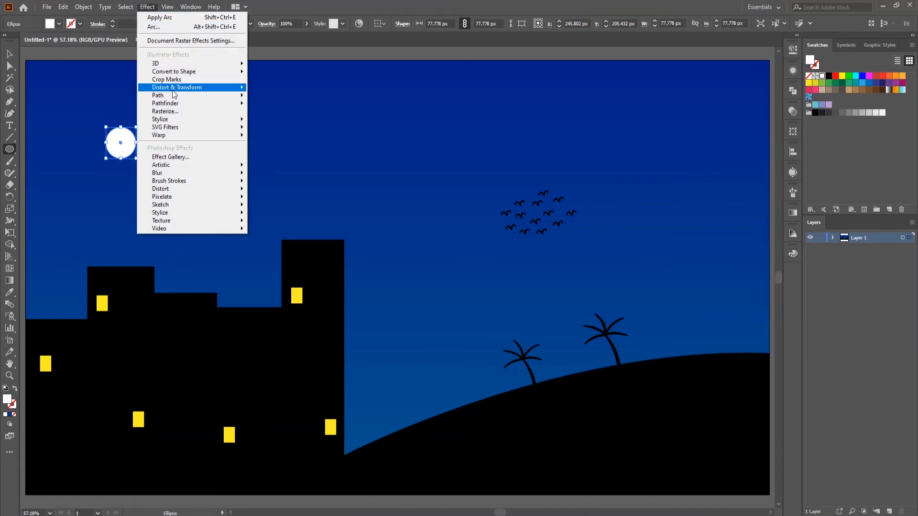
mouse_move(172, 90)
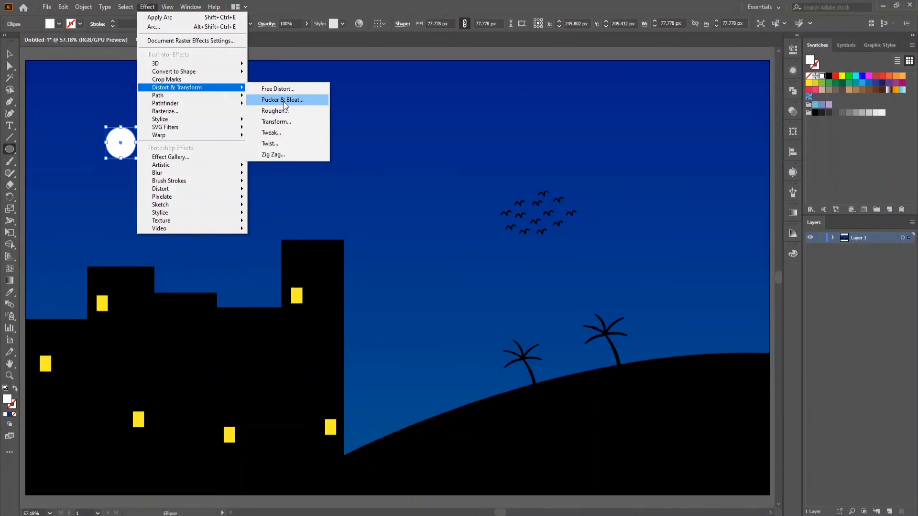
left_click(283, 101)
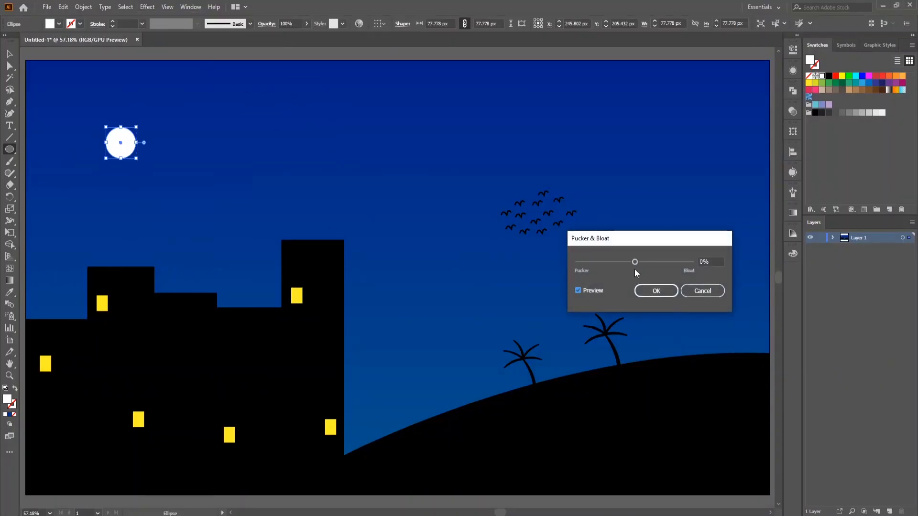
left_click_drag(626, 262, 613, 262)
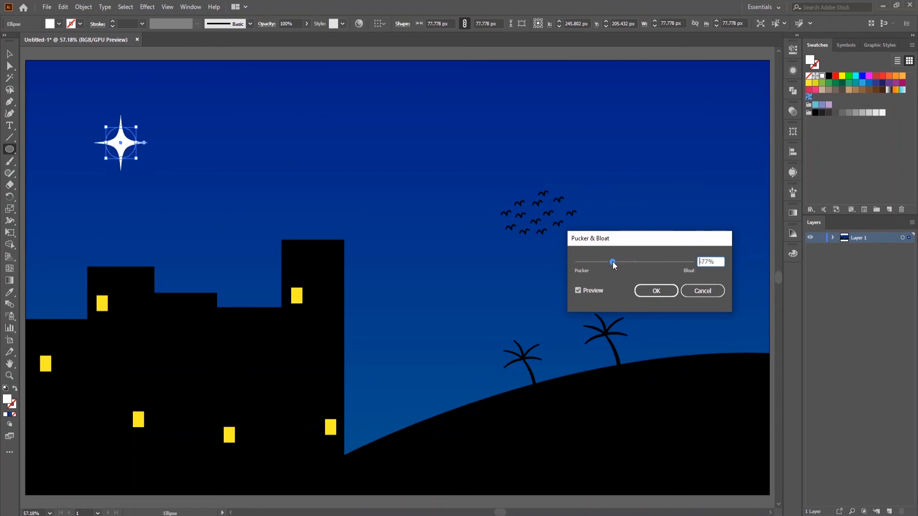
left_click(656, 292)
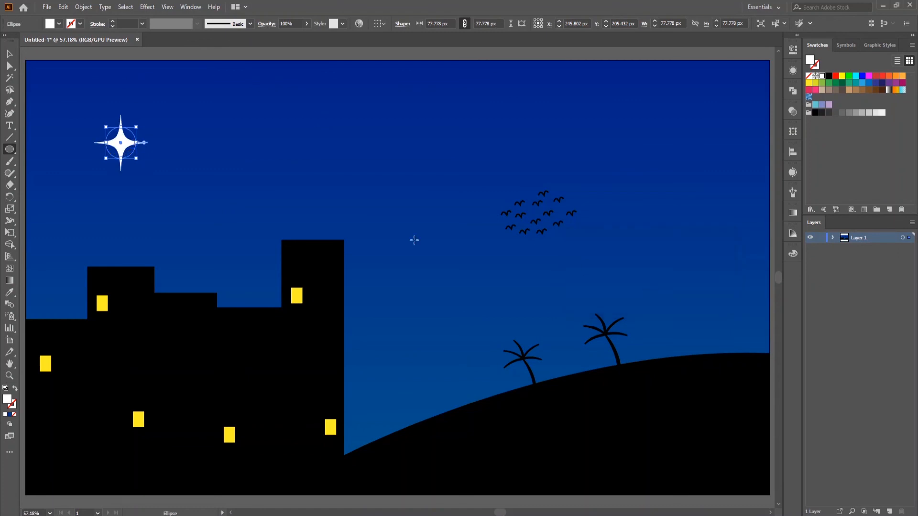
Step: Check the star's path in outline view, return to preview, and expand its appearance into real star-shaped geometry
left_click_drag(211, 205, 264, 235)
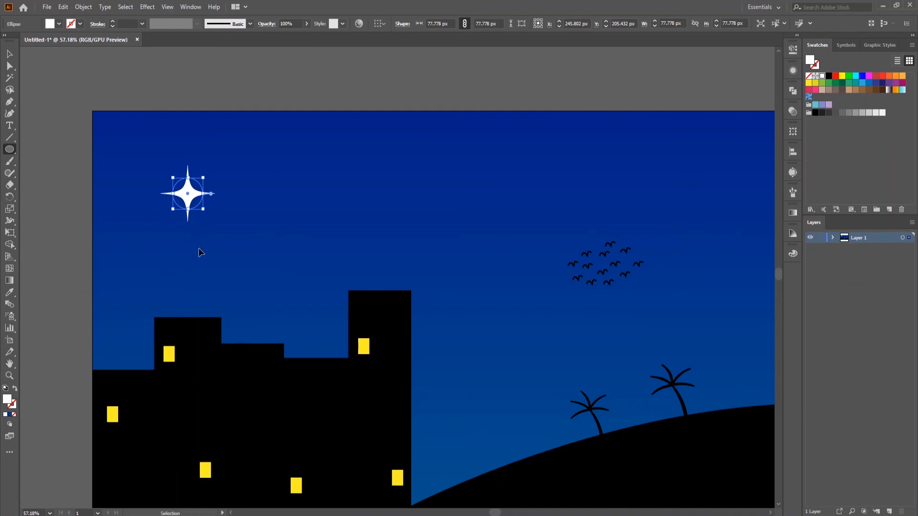
key("ctrl+y")
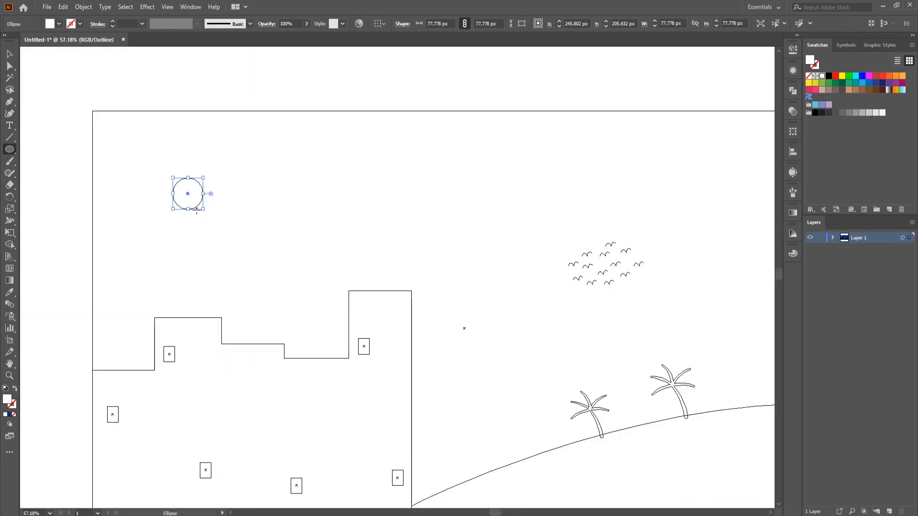
key("ctrl+y")
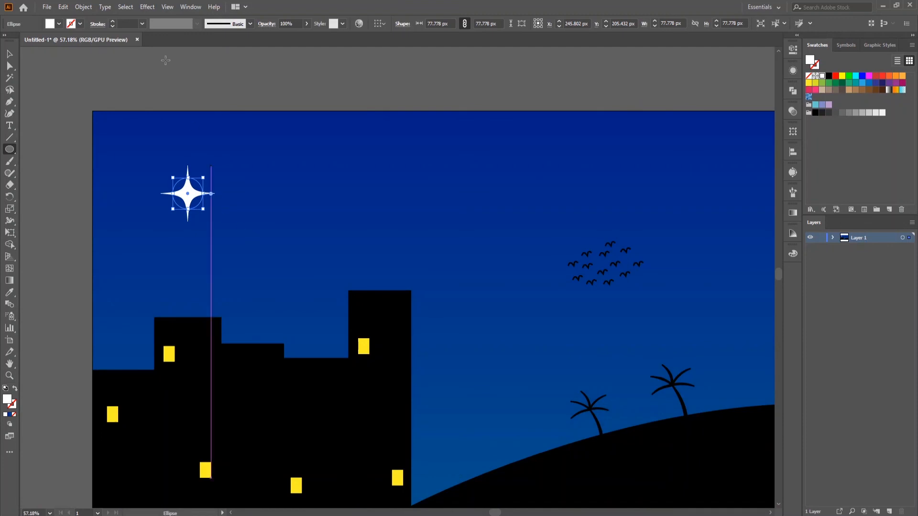
left_click(83, 7)
left_click(115, 134)
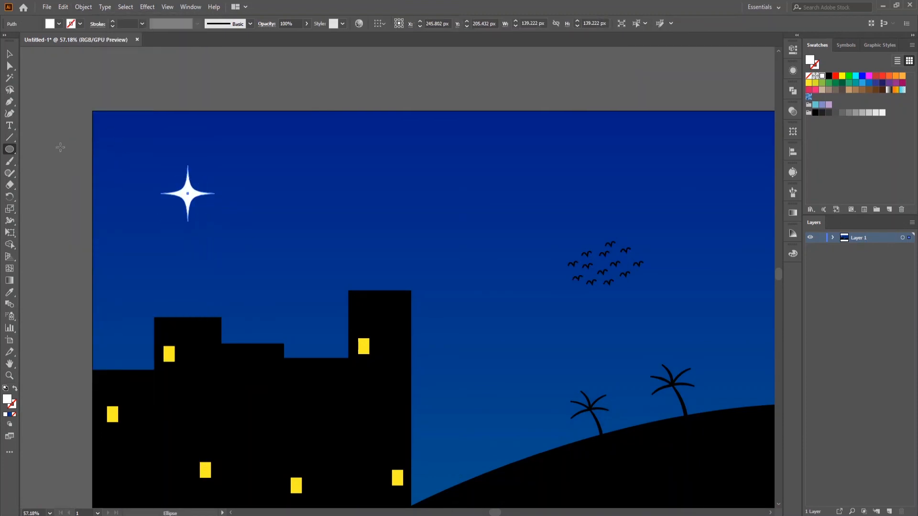
Step: Scale the star down around its centre to about 23 px wide and deselect it
key("v")
left_click_drag(340, 317, 280, 268)
left_click_drag(156, 170, 134, 149)
left_click(434, 169)
left_click(551, 211)
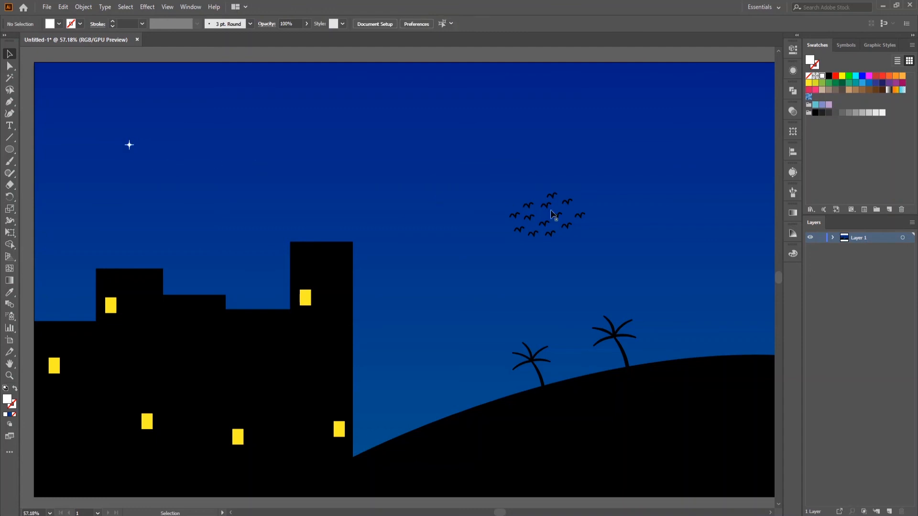
Step: Save the small star as a dynamic Movie Clip symbol named Star, then delete the original star from the artboard
left_click(846, 45)
left_click_drag(129, 144, 836, 145)
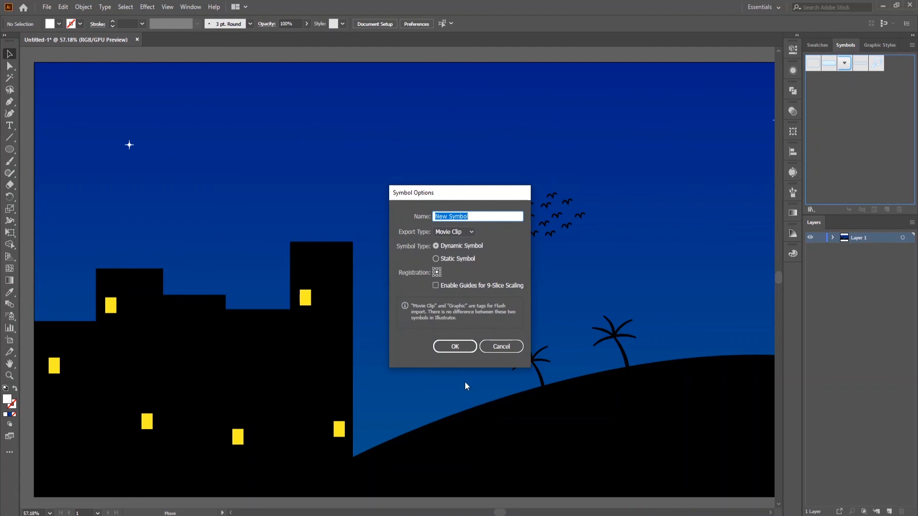
type("Star")
left_click(455, 347)
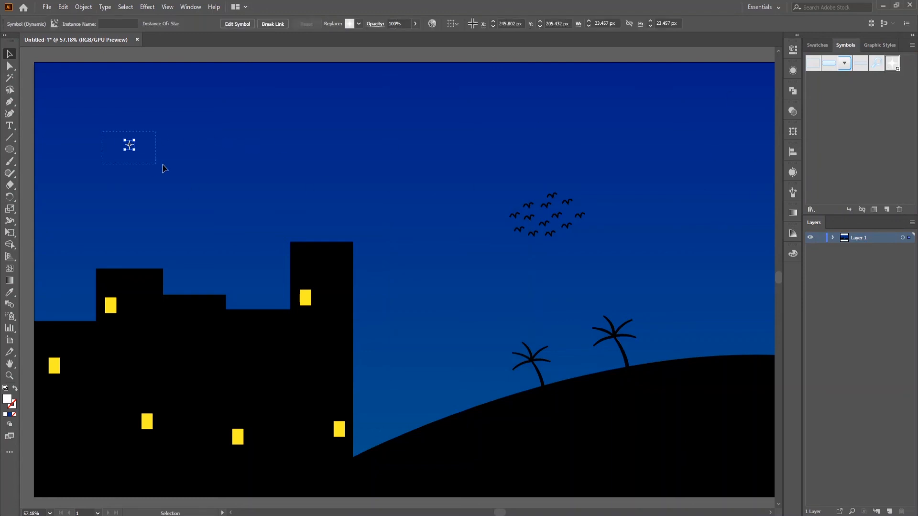
key("Delete")
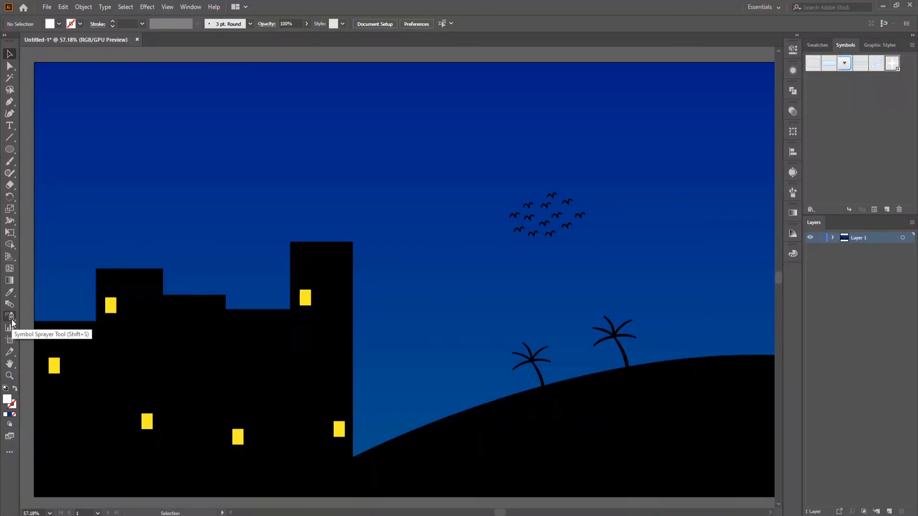
Step: Scatter fourteen single Star symbols across the upper sky with the Symbol Sprayer, keeping clear of the birds, and deselect the set
left_click(11, 319)
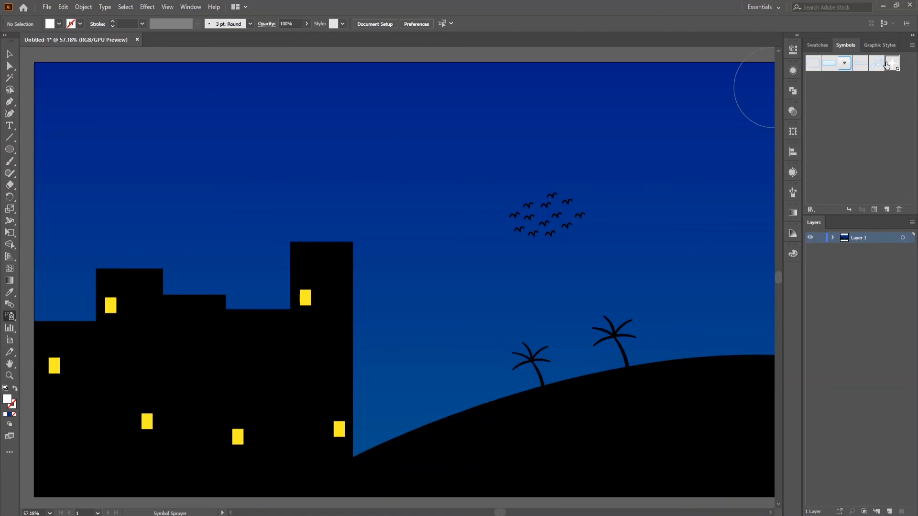
left_click(106, 112)
left_click(176, 110)
left_click(291, 108)
left_click(491, 119)
left_click(670, 105)
left_click(374, 175)
left_click(107, 207)
left_click(72, 101)
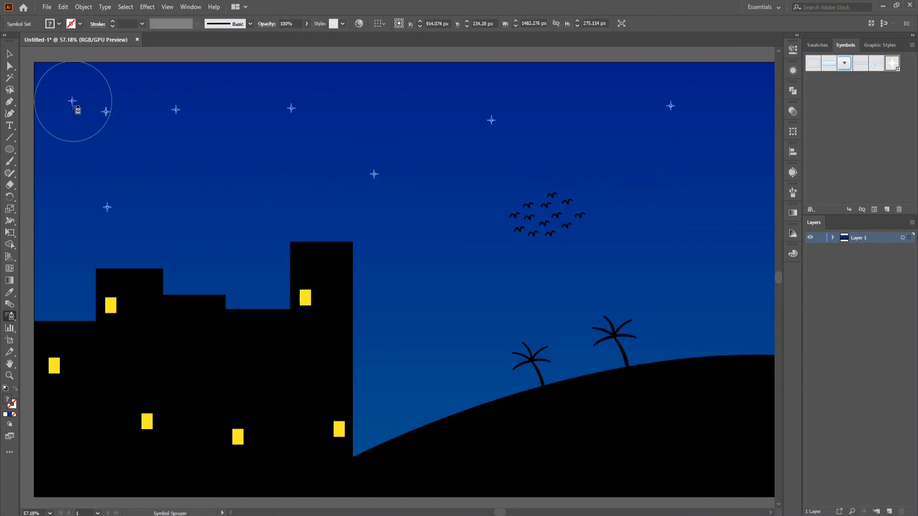
left_click(412, 82)
left_click(721, 151)
left_click(626, 143)
left_click(237, 99)
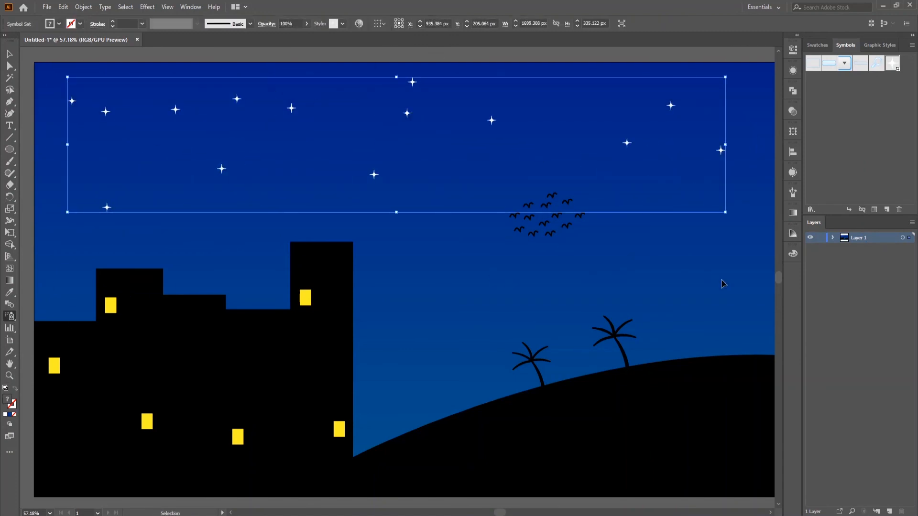
key("ctrl+shift+a")
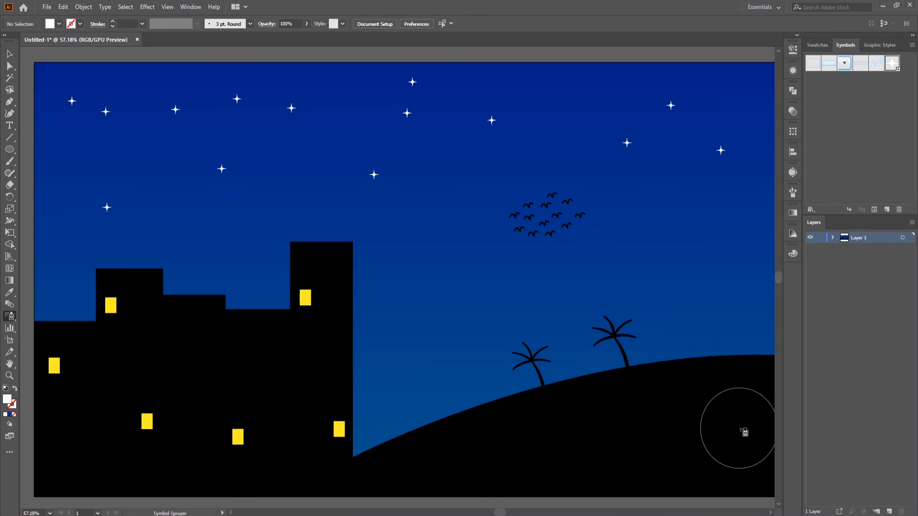